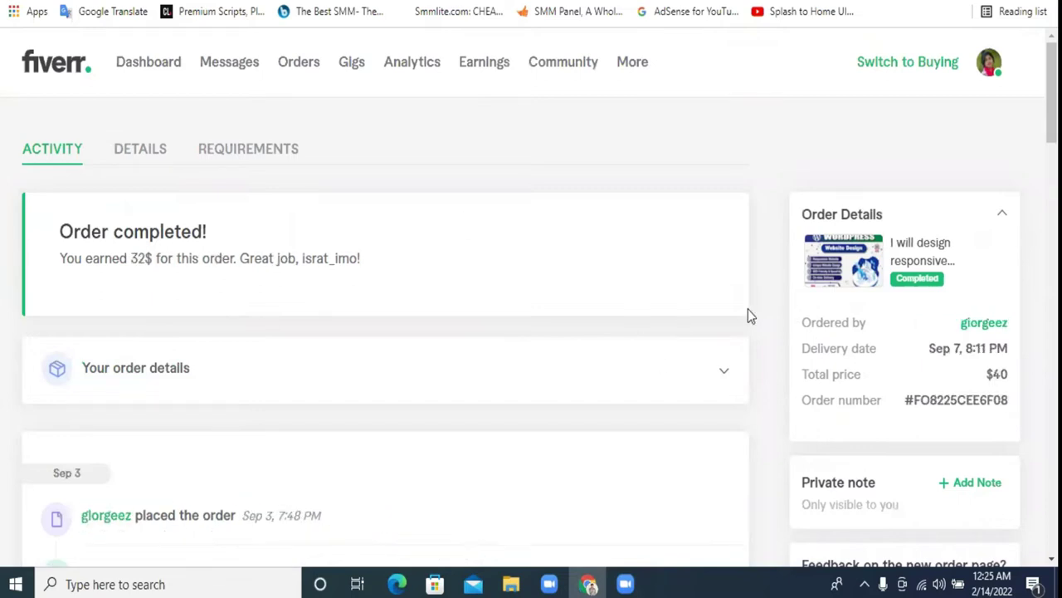
# Look through the completed order's activity timeline, delivery and review down to the inbox link for the buyer.
pyautogui.scroll(-1, 955, 249)
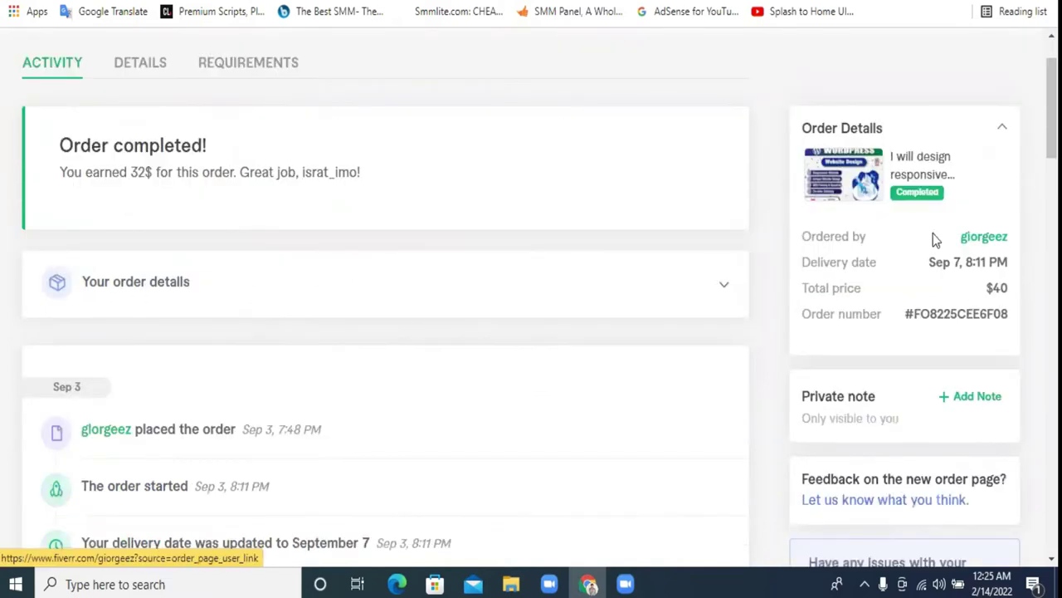
pyautogui.scroll(1, 692, 254)
pyautogui.scroll(-4, 651, 274)
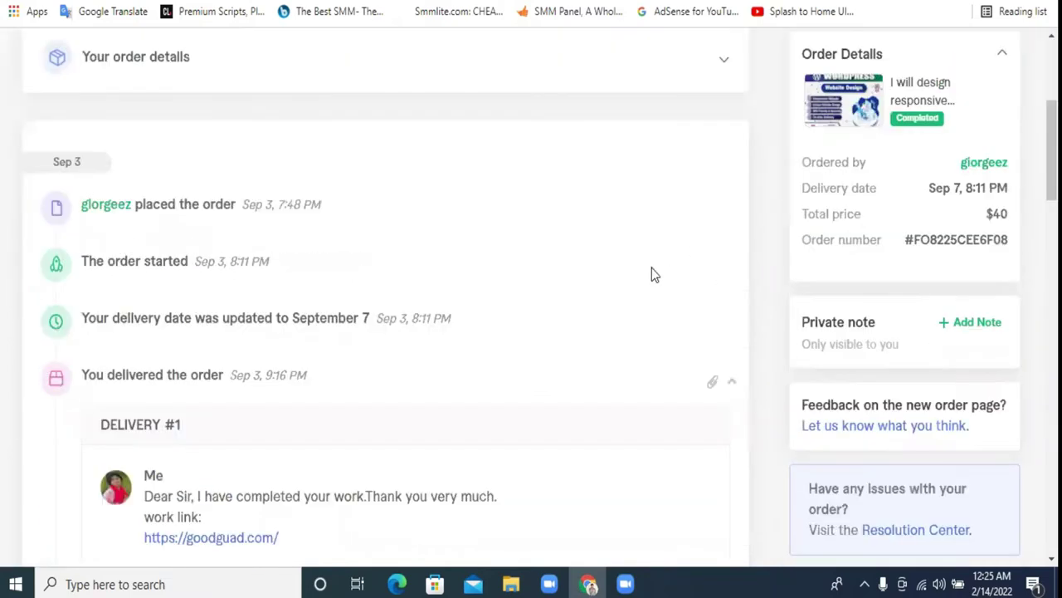
pyautogui.scroll(-7, 652, 273)
pyautogui.scroll(-6, 651, 274)
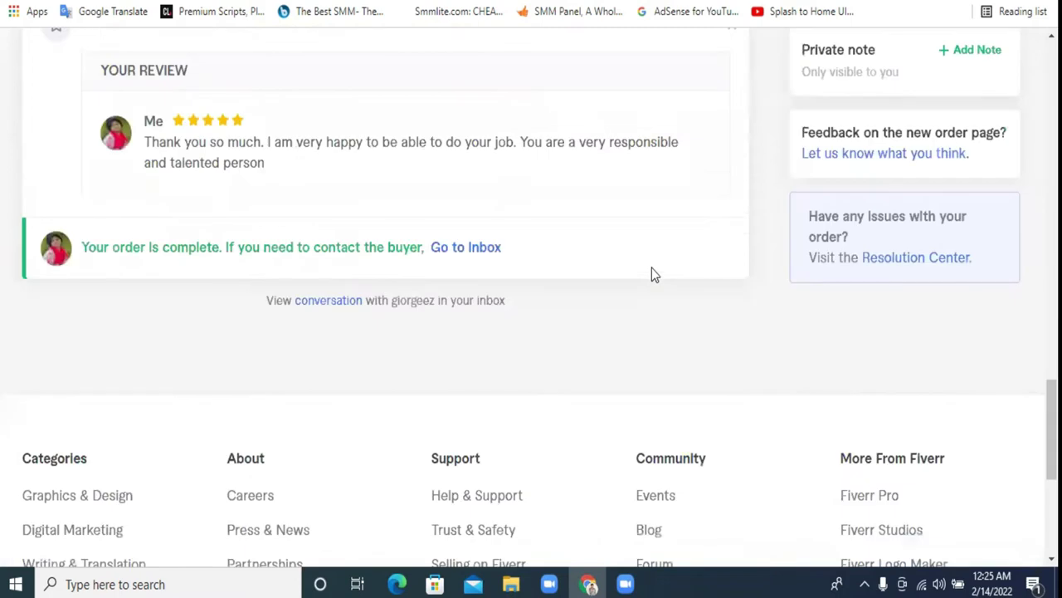
pyautogui.scroll(-2, 325, 146)
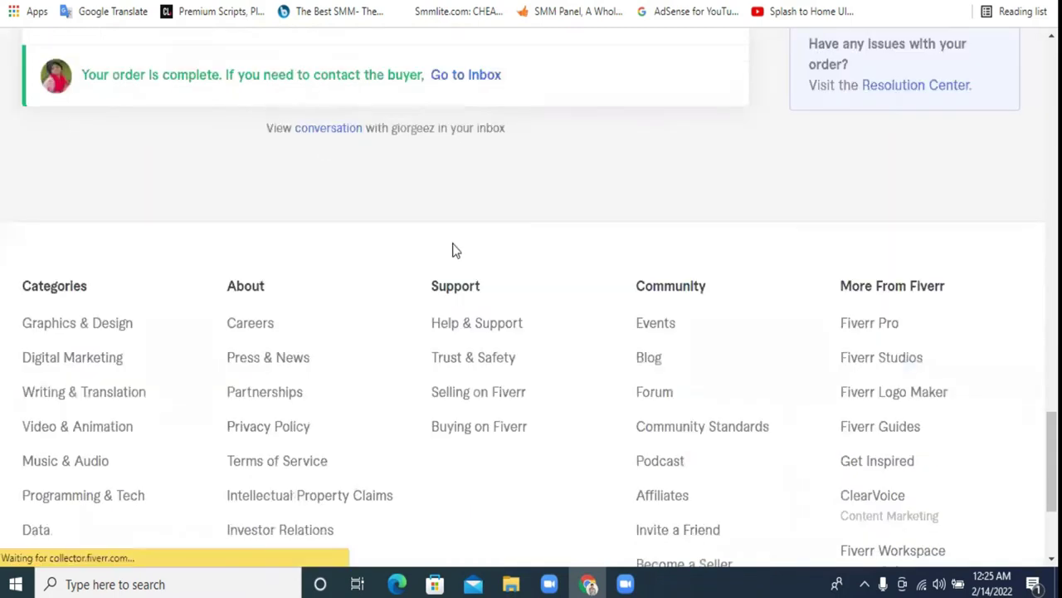
pyautogui.scroll(3, 455, 250)
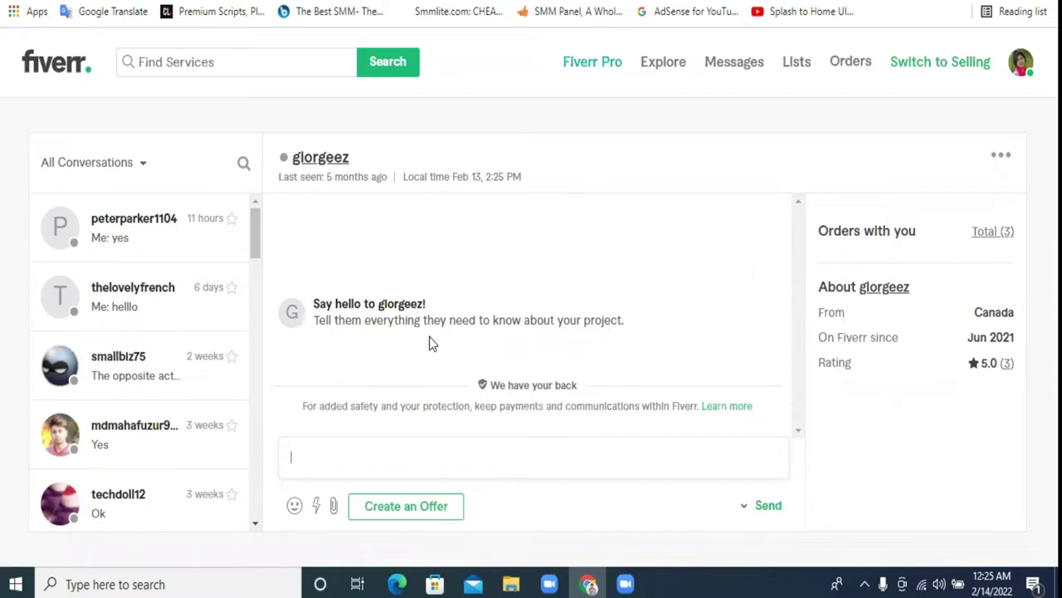
# Start a milestones offer to the buyer for the gig "I will design responsive wordpress website and blog site".
pyautogui.click(397, 507)
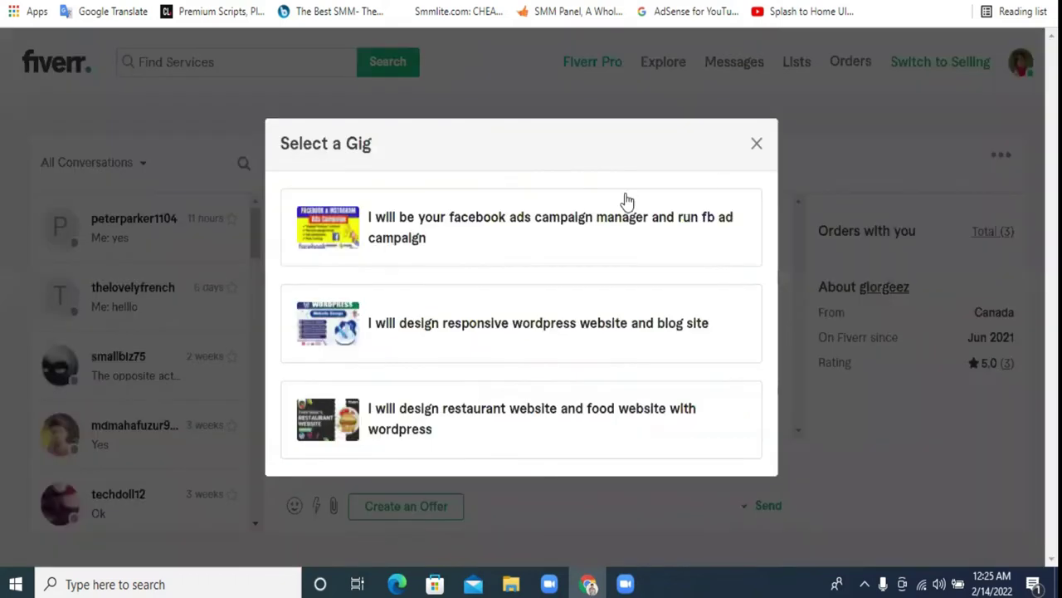
pyautogui.click(386, 519)
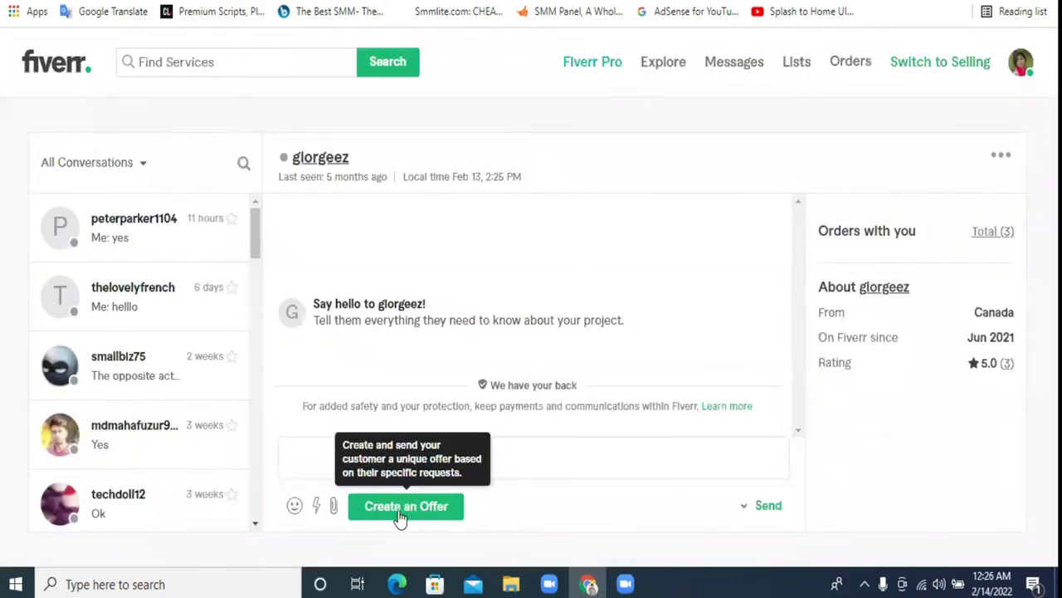
pyautogui.click(399, 512)
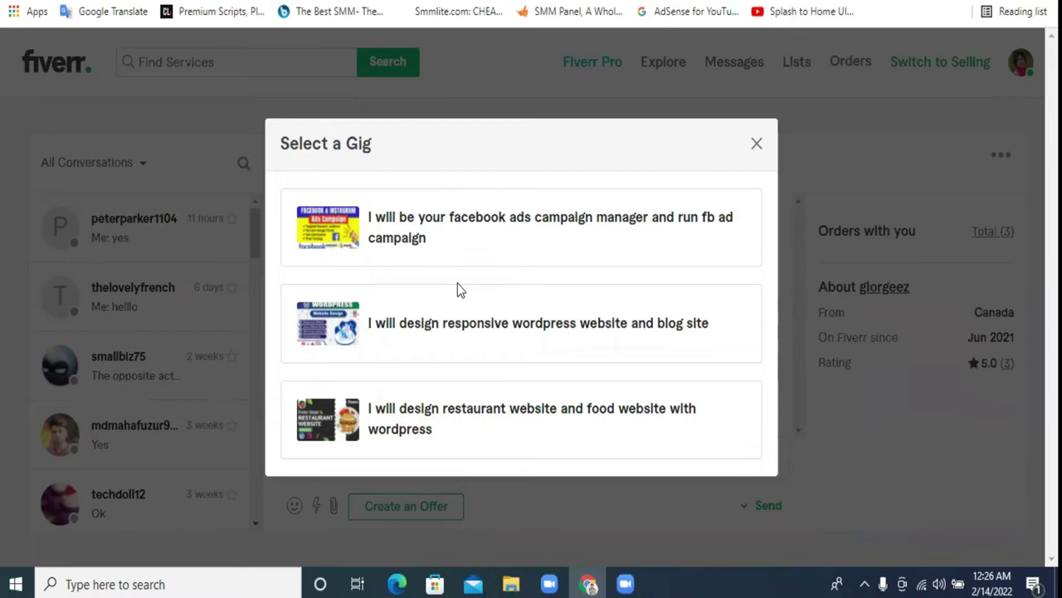
pyautogui.click(410, 332)
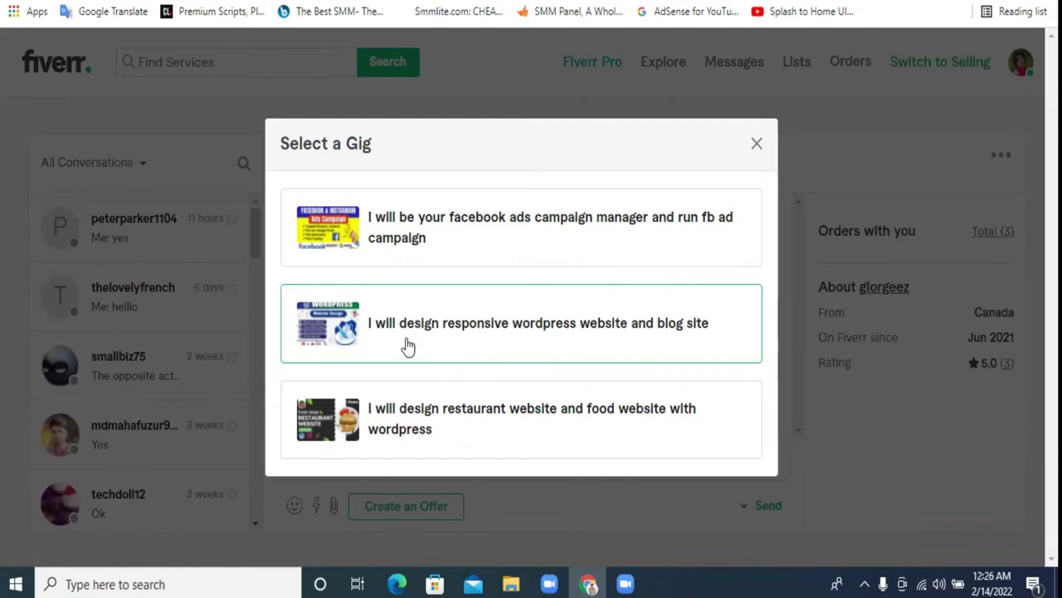
pyautogui.click(485, 335)
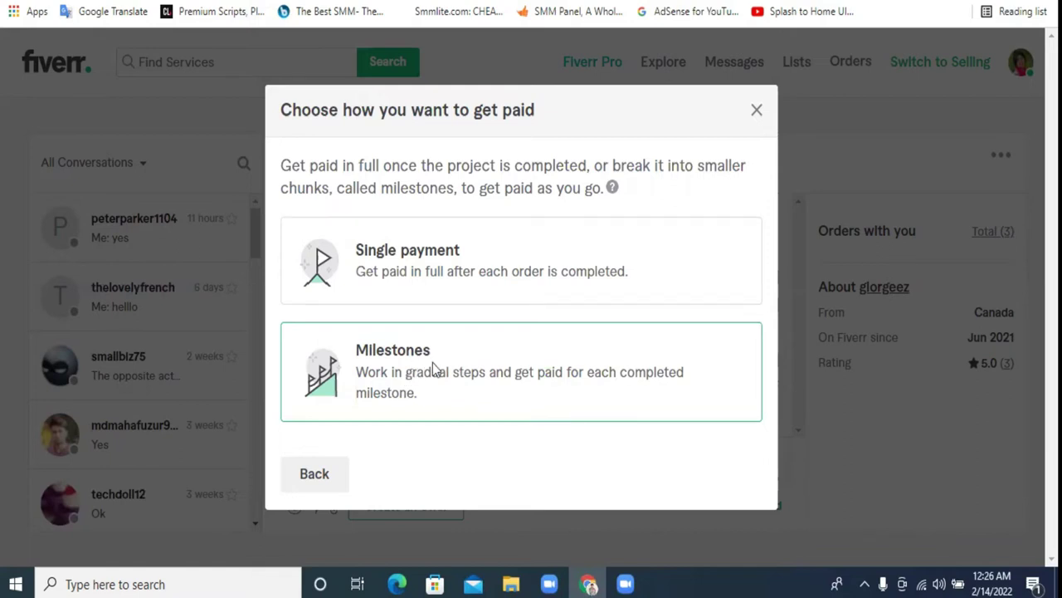
pyautogui.click(582, 367)
# Copy the gig title "I will design responsive wordpress website and blog site" into the first milestone's description.
pyautogui.scroll(-6, 486, 385)
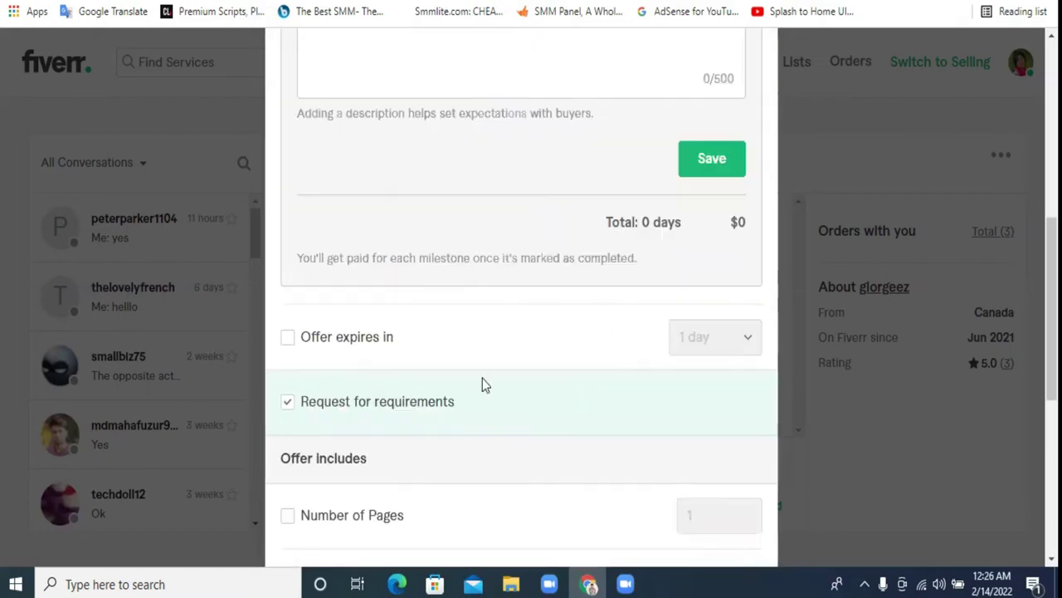
pyautogui.scroll(-4, 511, 386)
pyautogui.scroll(6, 511, 390)
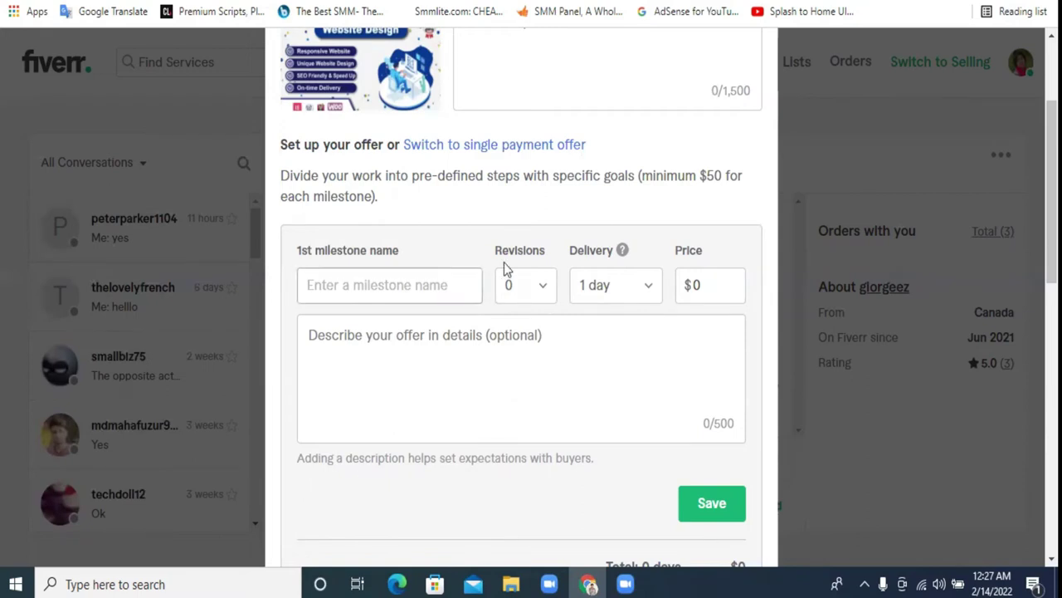
pyautogui.scroll(2, 493, 367)
pyautogui.scroll(-2, 449, 249)
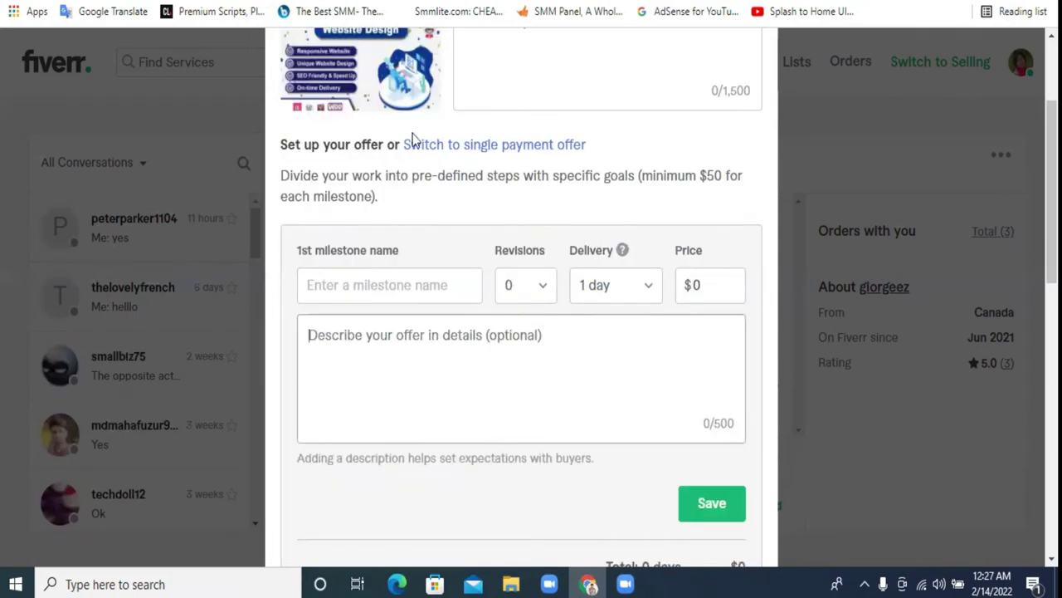
pyautogui.scroll(2, 431, 175)
pyautogui.scroll(1, 455, 137)
pyautogui.tripleClick(456, 140)
pyautogui.hotkey('ctrl', 'c')
pyautogui.rightClick(454, 141)
pyautogui.scroll(-2, 516, 211)
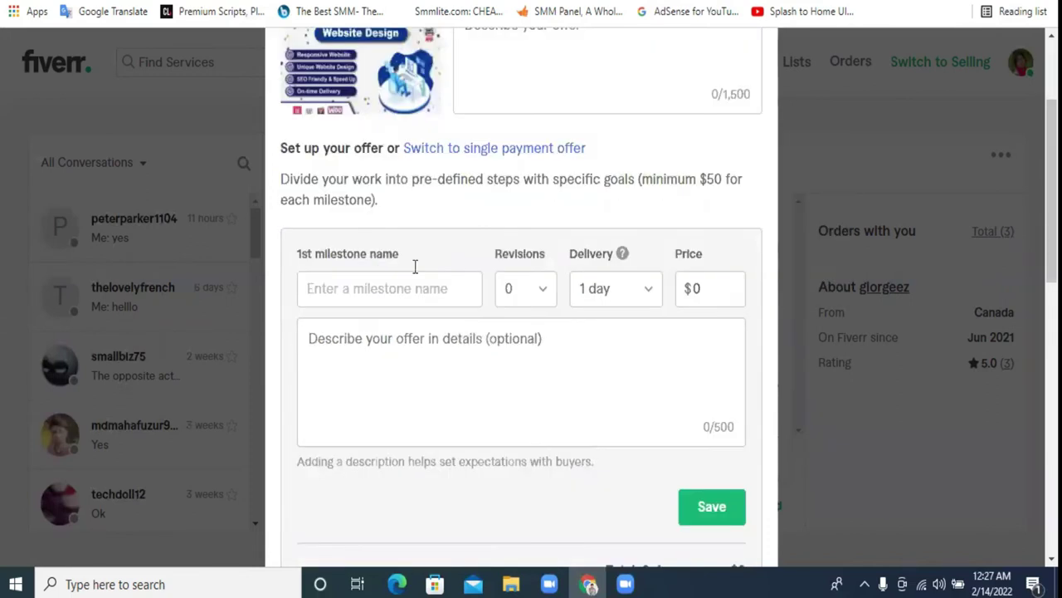
pyautogui.scroll(-1, 410, 264)
pyautogui.click(403, 241)
pyautogui.hotkey('ctrl', 'v')
# Name the first milestone "1st milestone name", reusing the text of its field label.
pyautogui.click(393, 205)
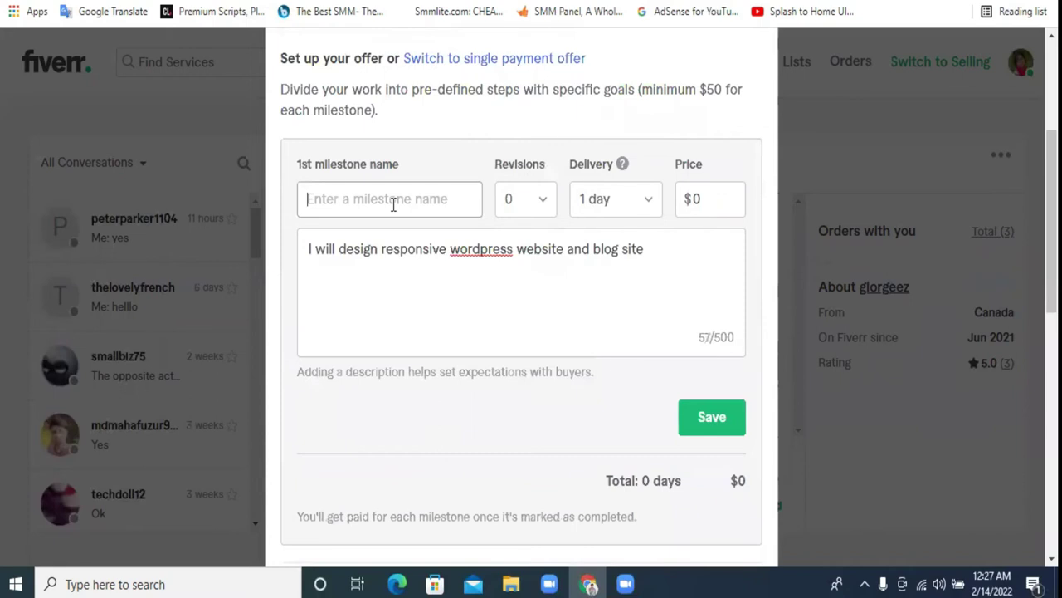
pyautogui.write('1')
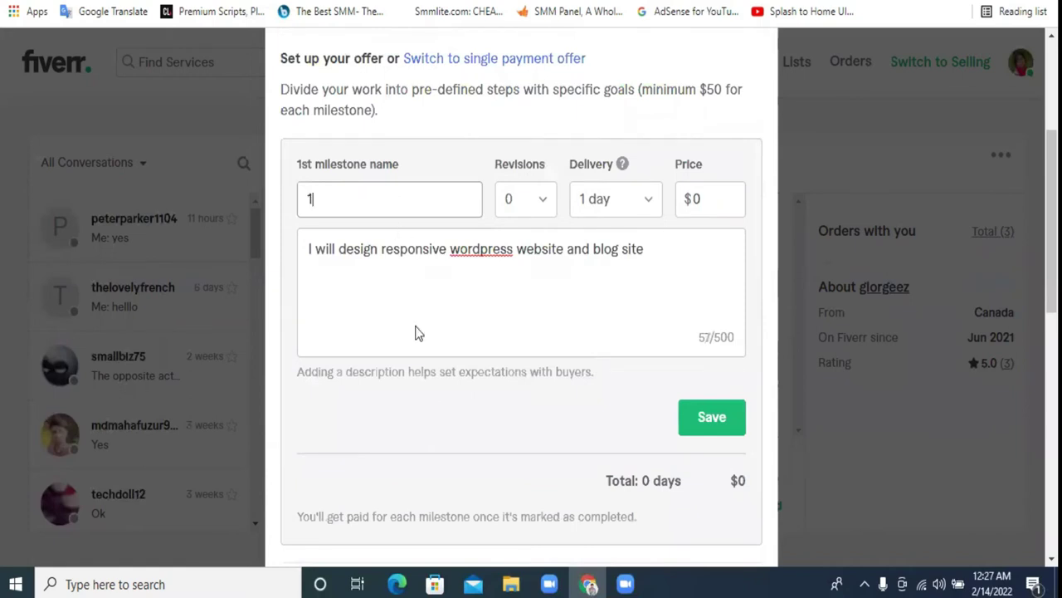
pyautogui.doubleClick(326, 166)
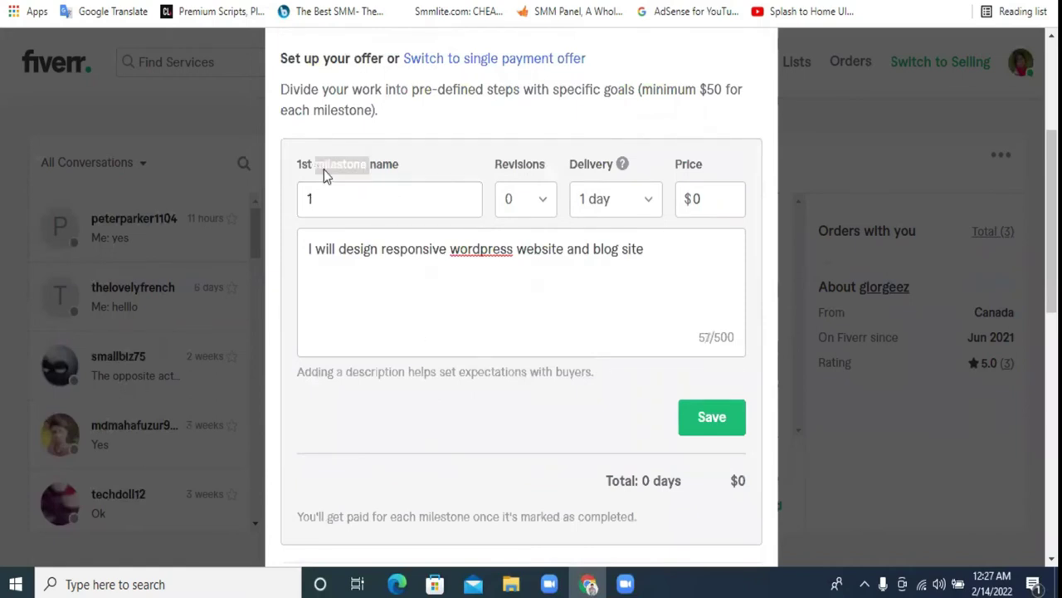
pyautogui.click(325, 166)
pyautogui.hotkey('ctrl', 'c')
pyautogui.click(344, 203)
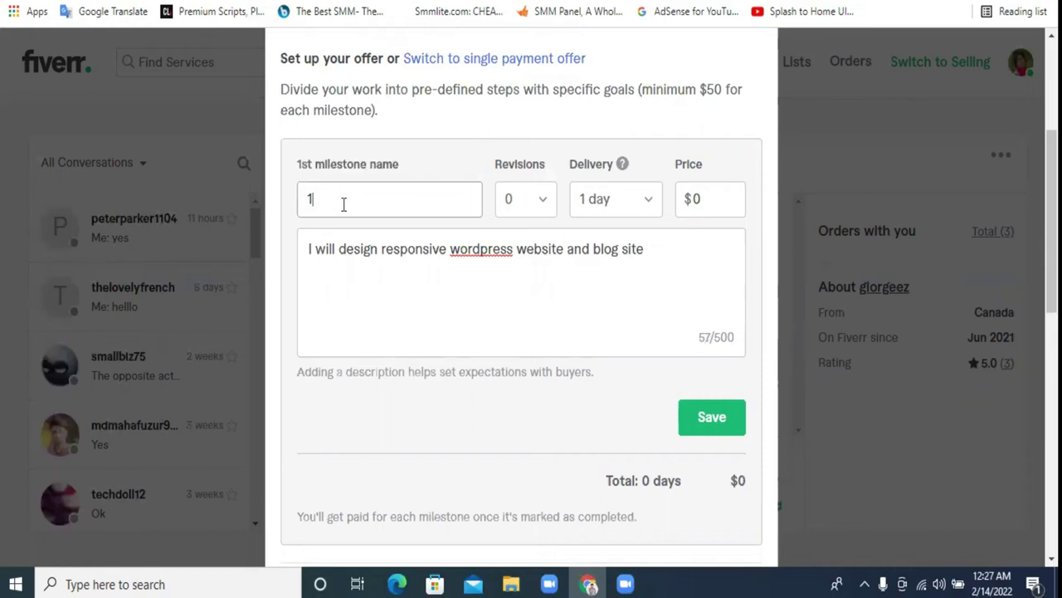
pyautogui.rightClick(345, 206)
pyautogui.click(393, 292)
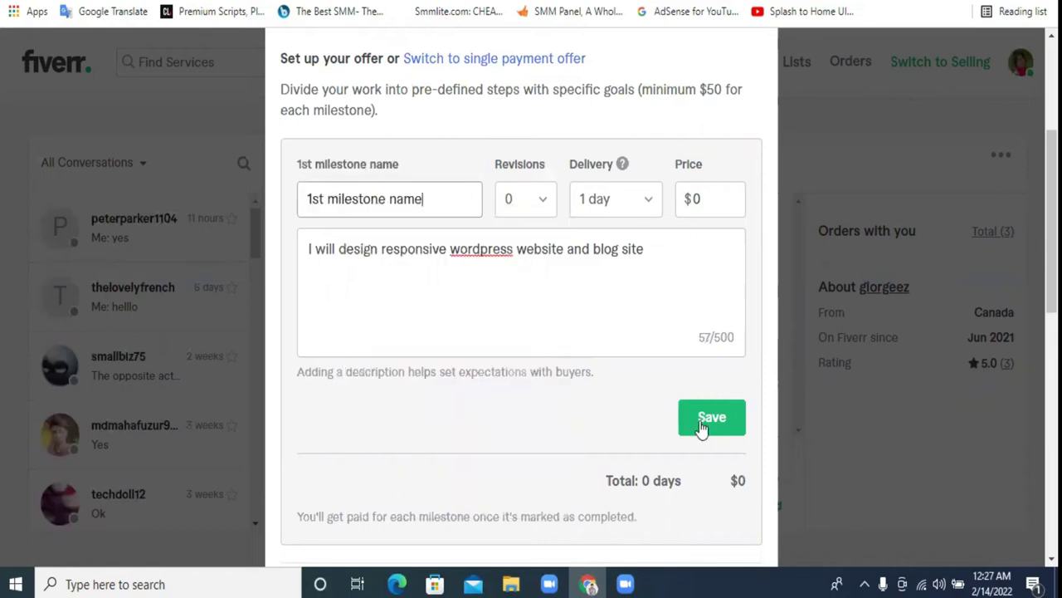
# Try to save the first milestone with a price of $25.
pyautogui.click(697, 200)
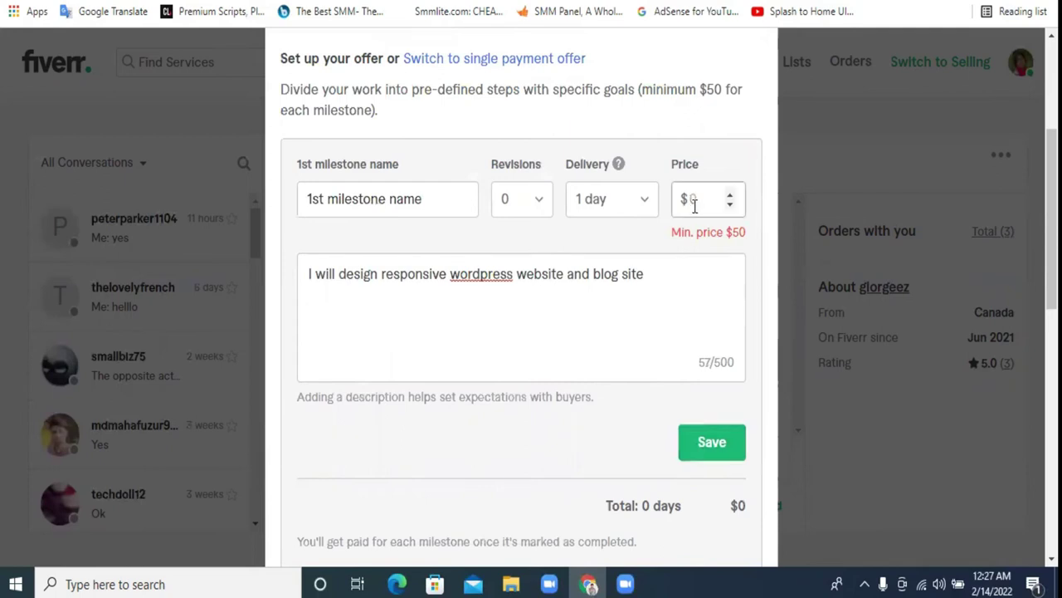
pyautogui.write('25')
pyautogui.click(706, 446)
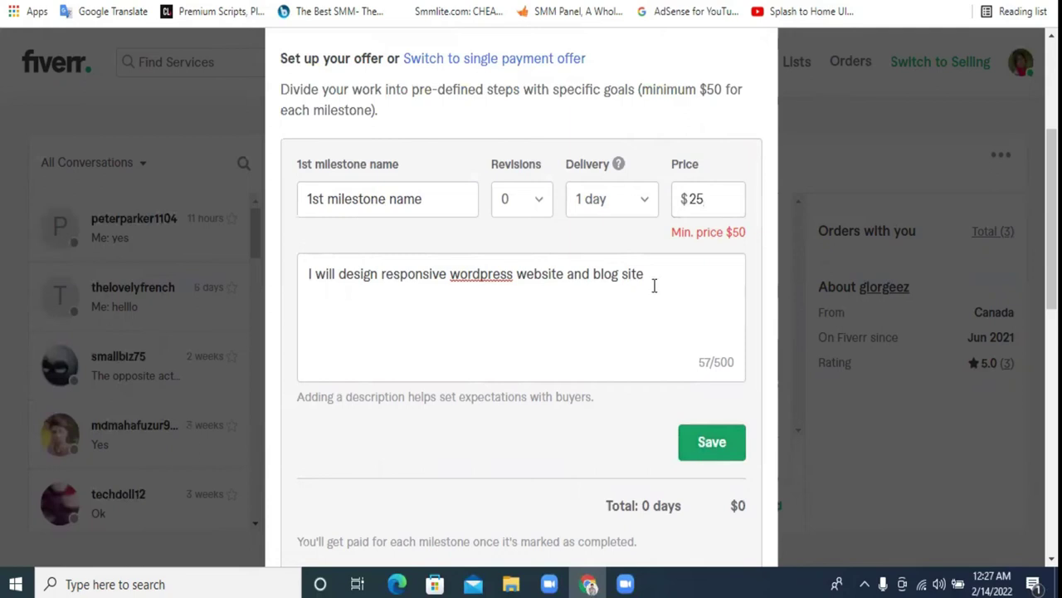
# Set the first milestone's price to $50 and save the milestone.
pyautogui.click(708, 208)
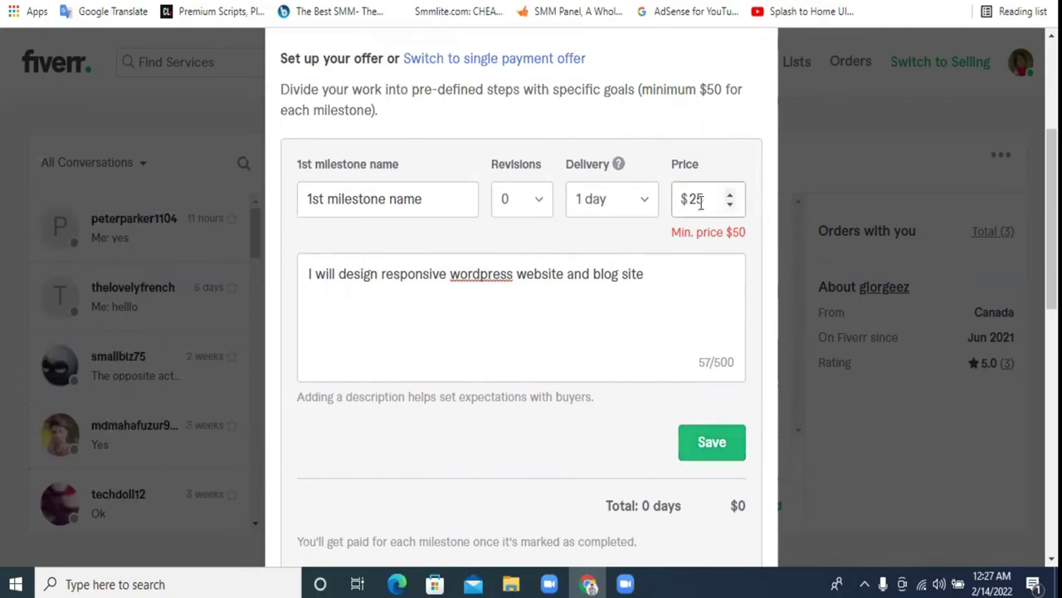
pyautogui.press('BackSpace')
pyautogui.press('BackSpace')
pyautogui.write('50')
pyautogui.click(719, 455)
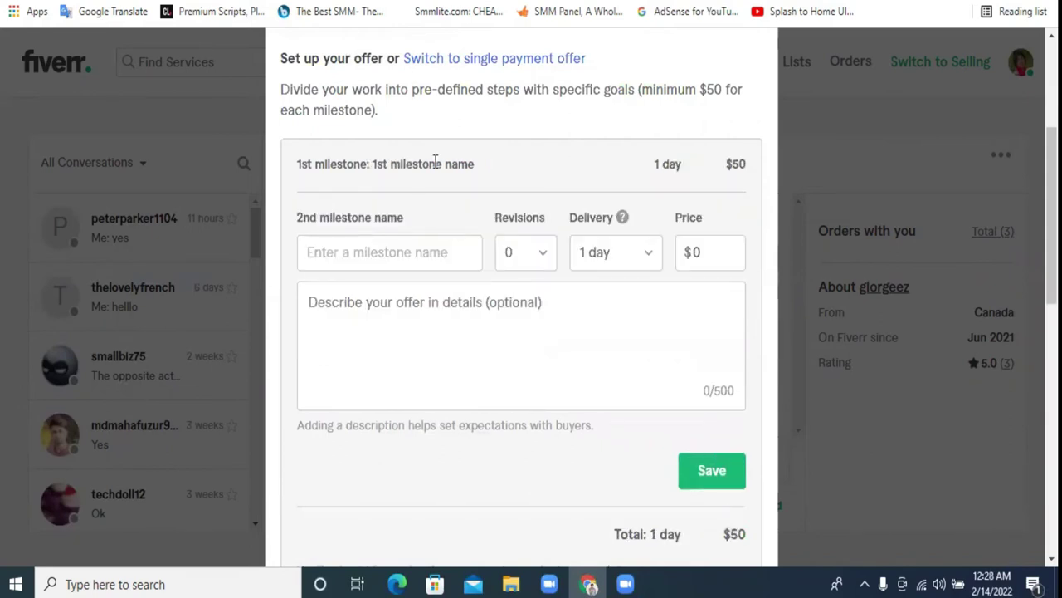
# Discard the milestones offer, leaving the second milestone blank, and return to the buyer conversation.
pyautogui.click(363, 252)
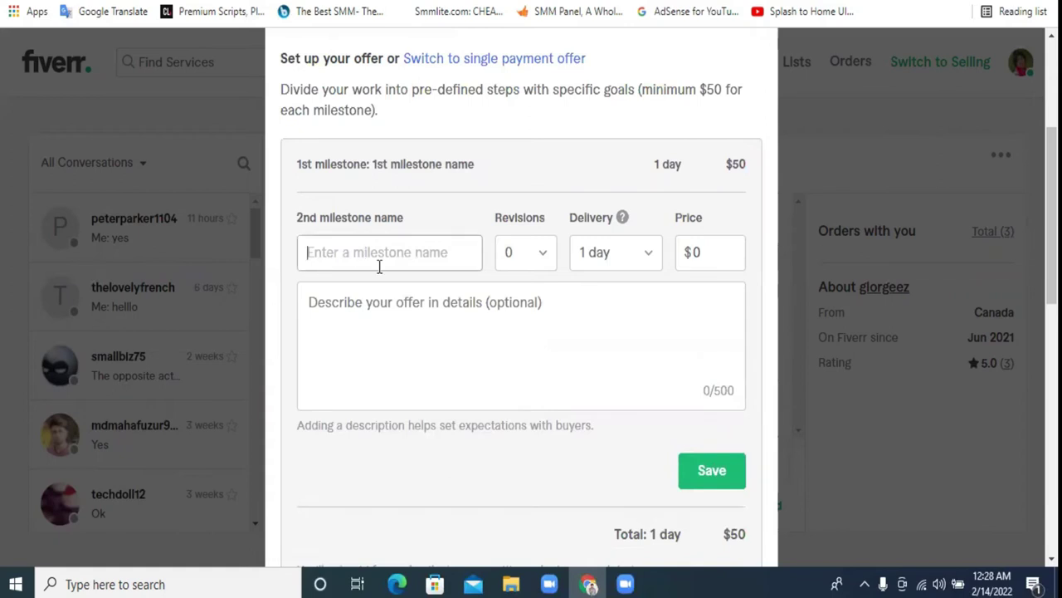
pyautogui.scroll(3, 633, 206)
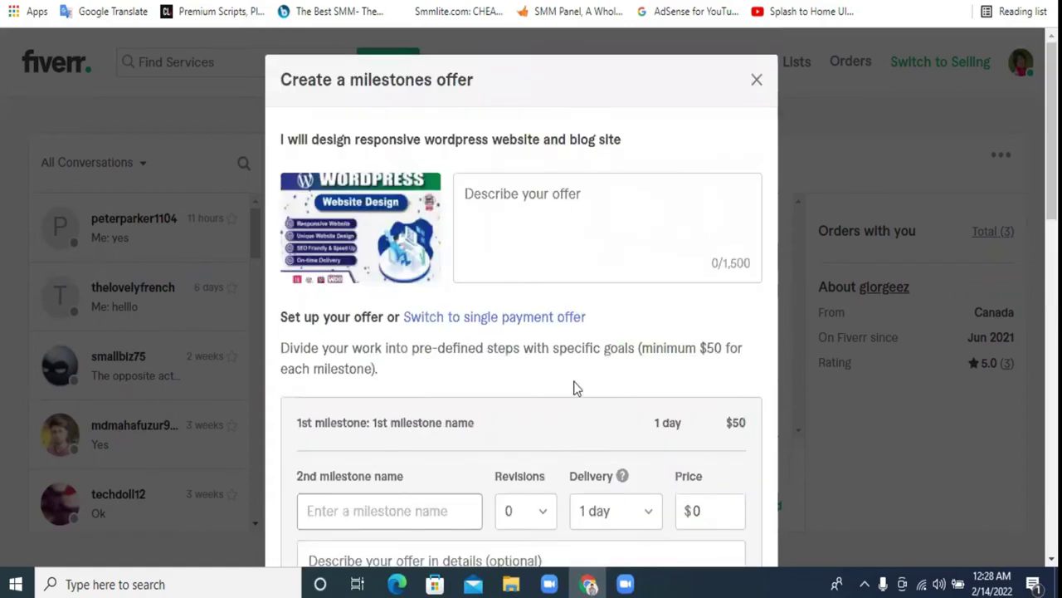
pyautogui.scroll(-1, 454, 452)
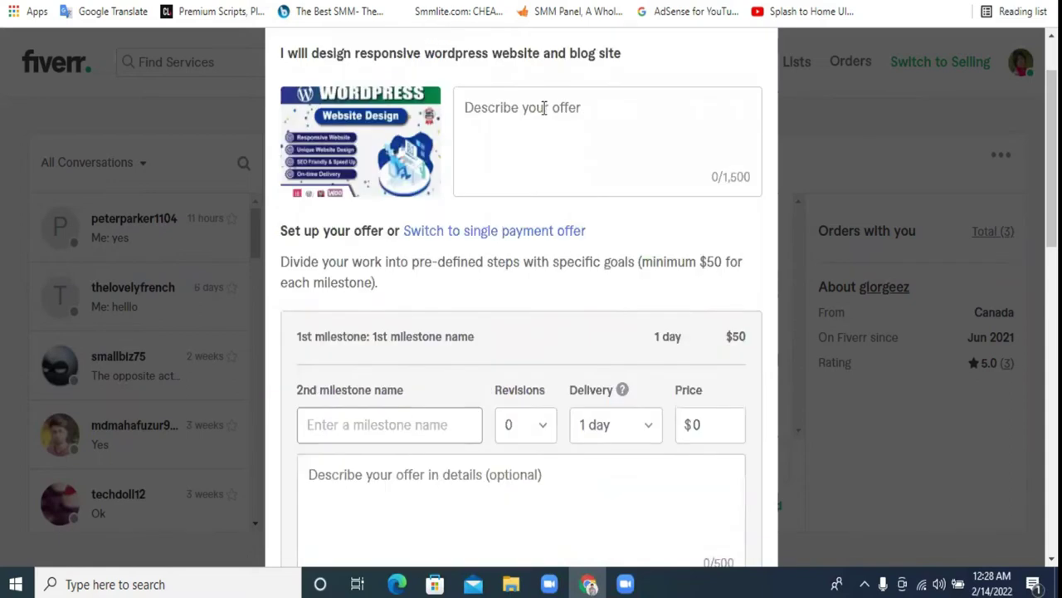
pyautogui.scroll(1, 541, 149)
pyautogui.scroll(1, 522, 245)
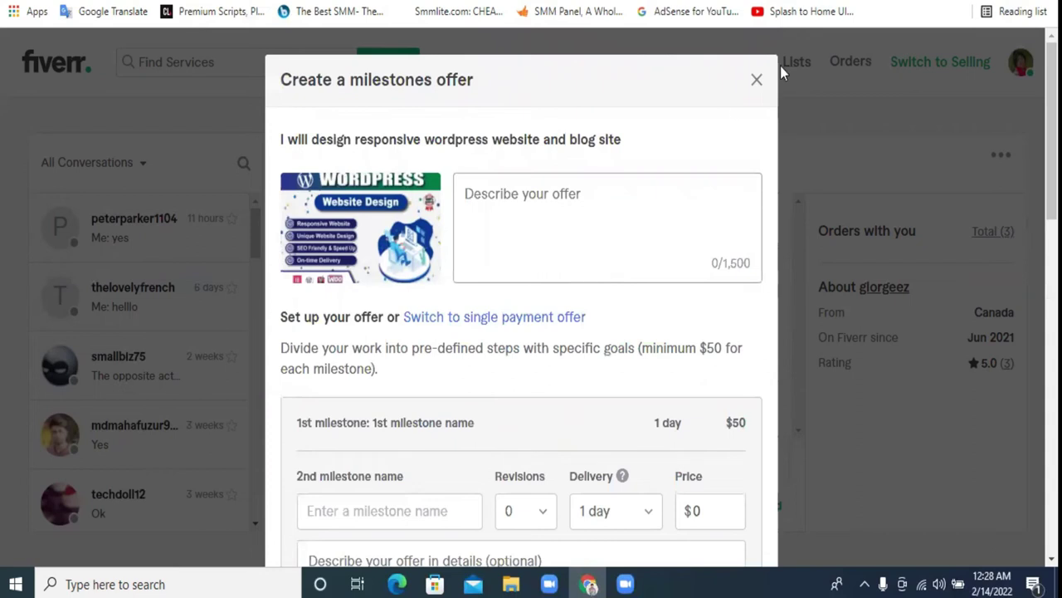
pyautogui.click(755, 82)
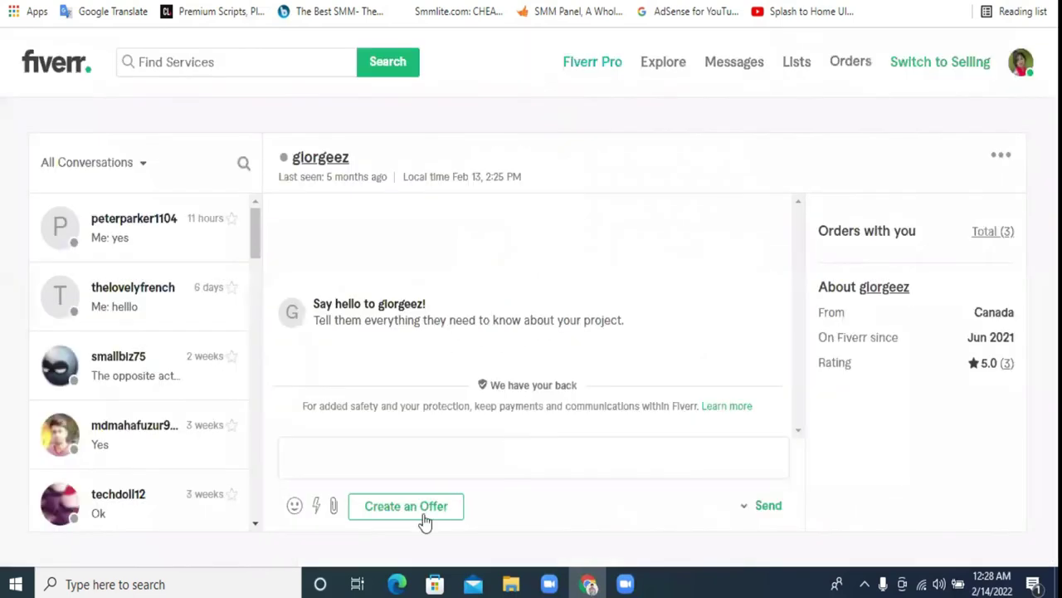
# Start a single-payment offer for the gig "I will design responsive wordpress website and blog site".
pyautogui.click(414, 521)
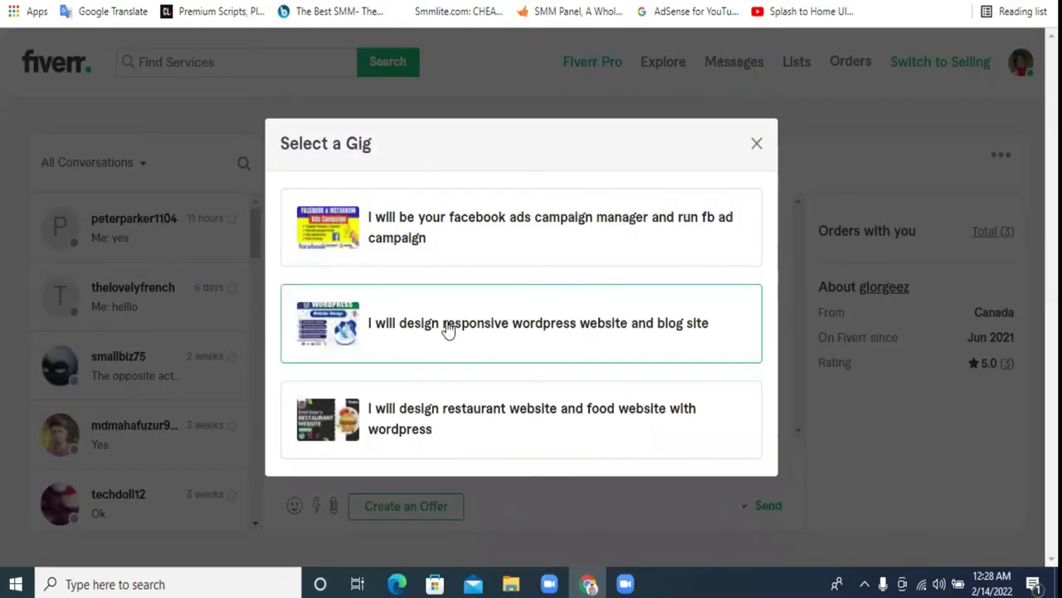
pyautogui.click(425, 322)
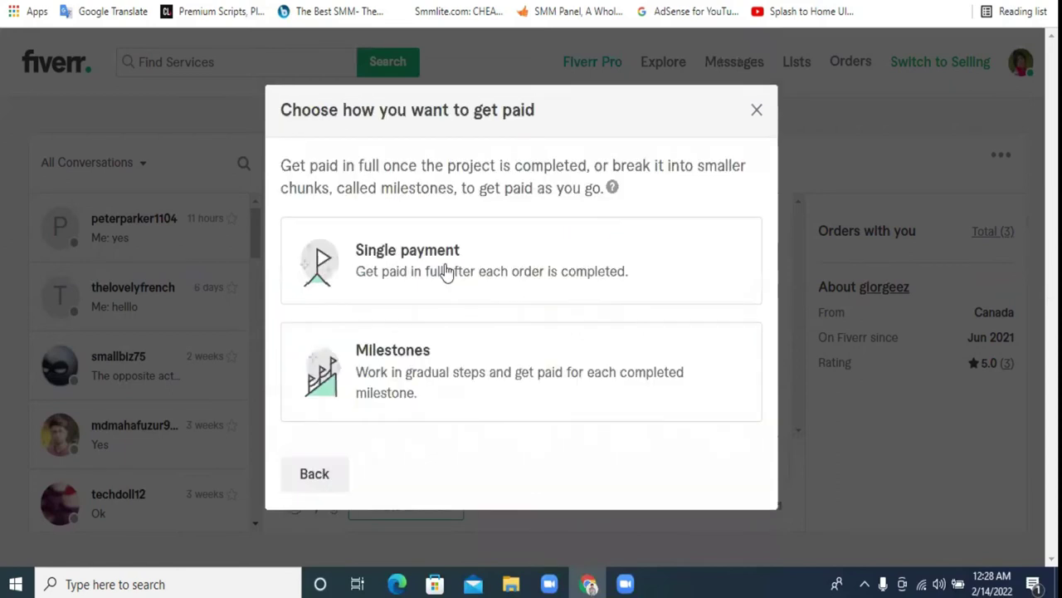
pyautogui.click(465, 272)
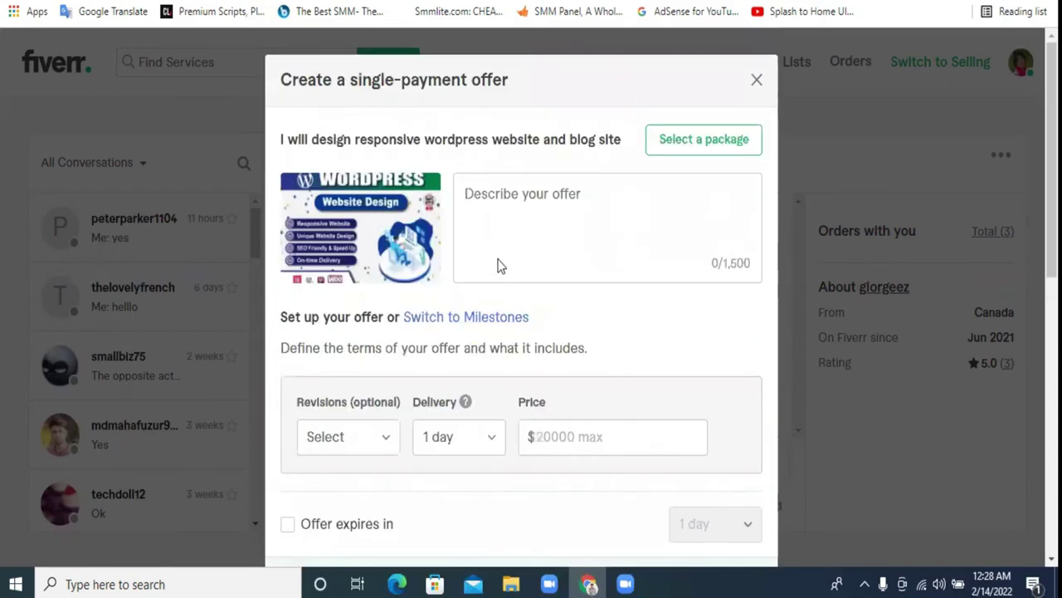
# Copy the gig title "I will design responsive wordpress website and blog site" into the single-payment offer's description.
pyautogui.click(506, 210)
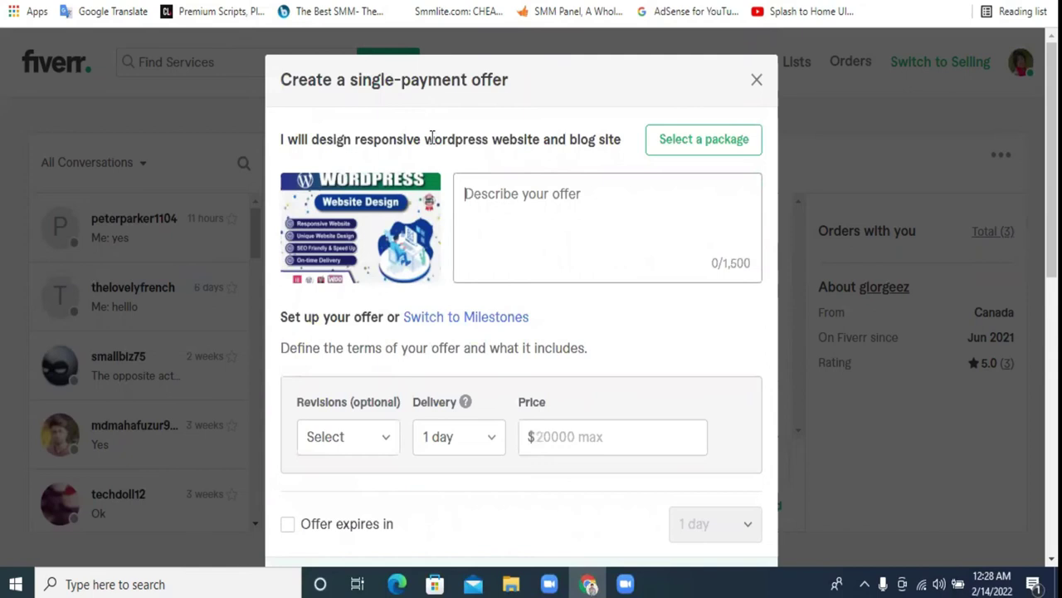
pyautogui.tripleClick(432, 137)
pyautogui.hotkey('ctrl', 'c')
pyautogui.rightClick(448, 143)
pyautogui.rightClick(536, 214)
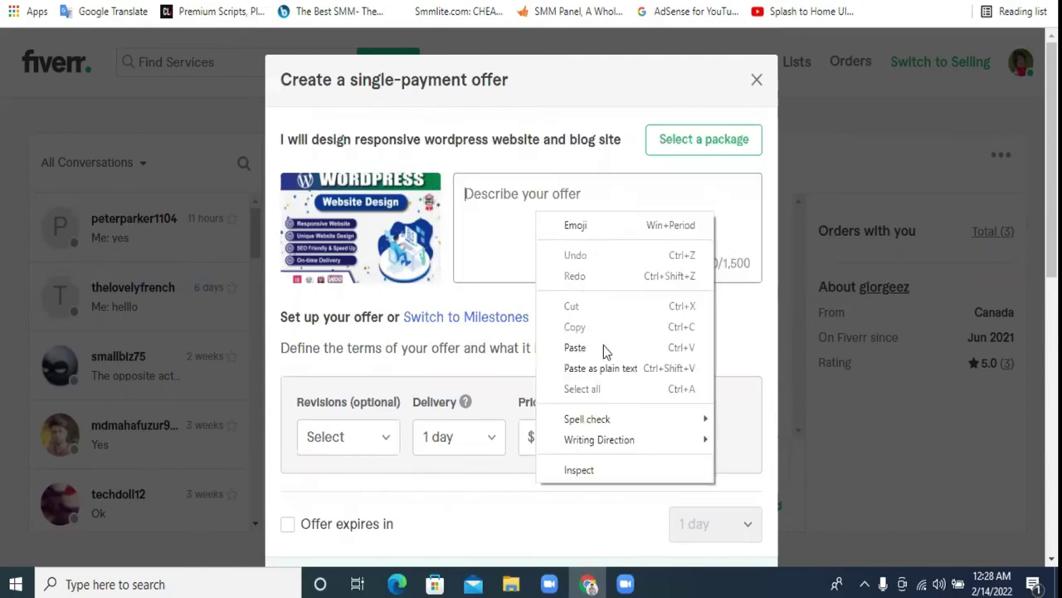
pyautogui.click(603, 347)
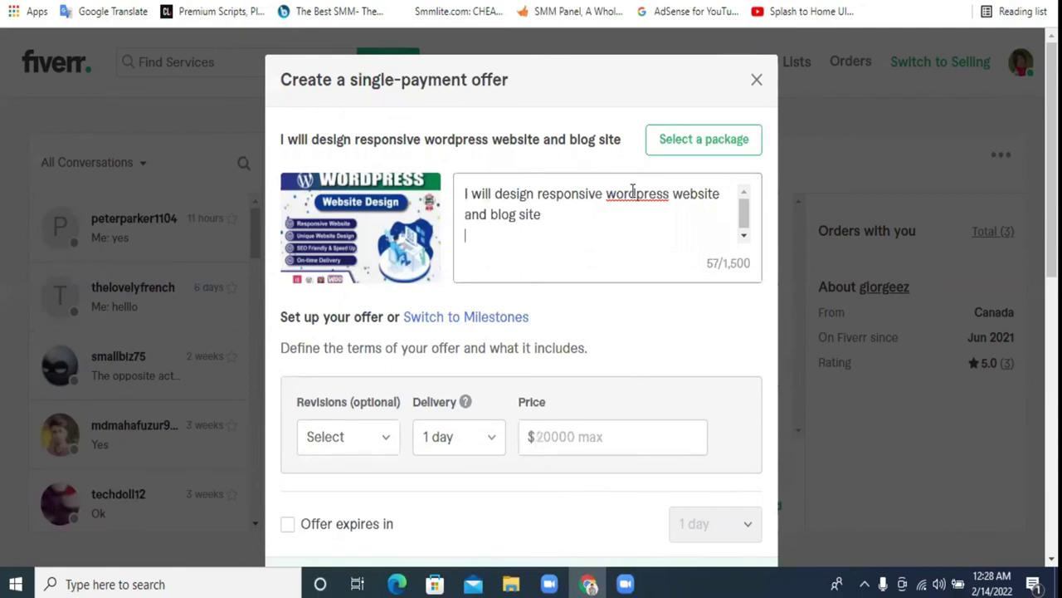
pyautogui.scroll(-1, 519, 257)
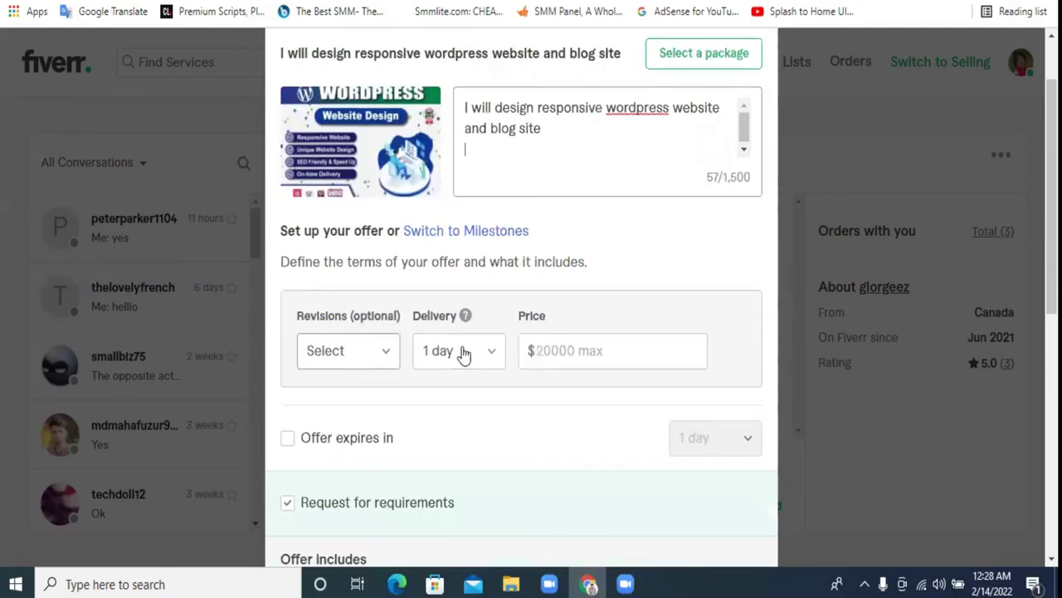
# Set the single-payment offer's delivery time to 5 days.
pyautogui.click(442, 354)
pyautogui.scroll(-1, 463, 274)
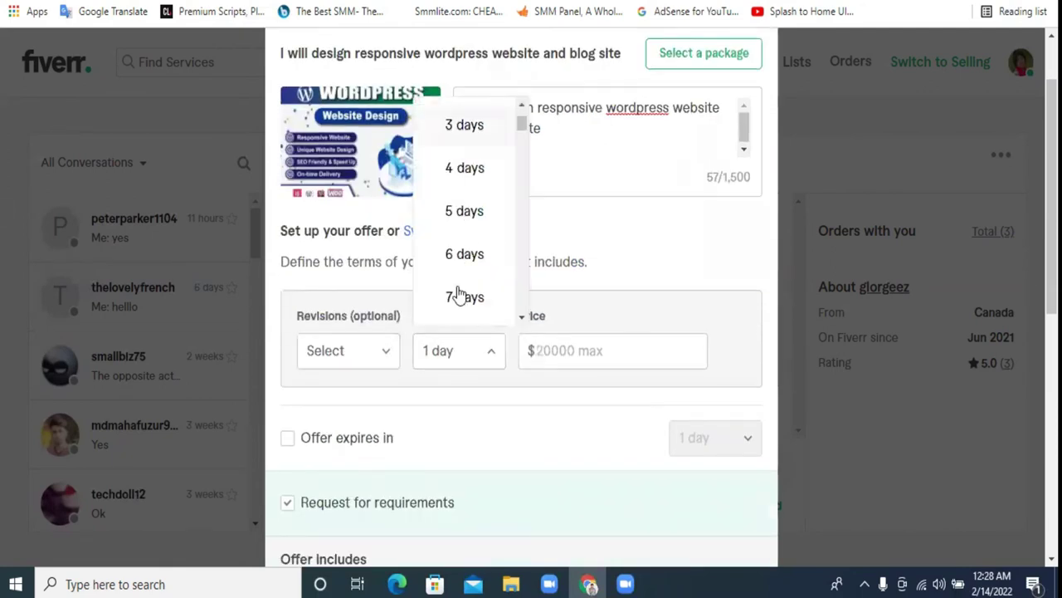
pyautogui.scroll(-4, 474, 275)
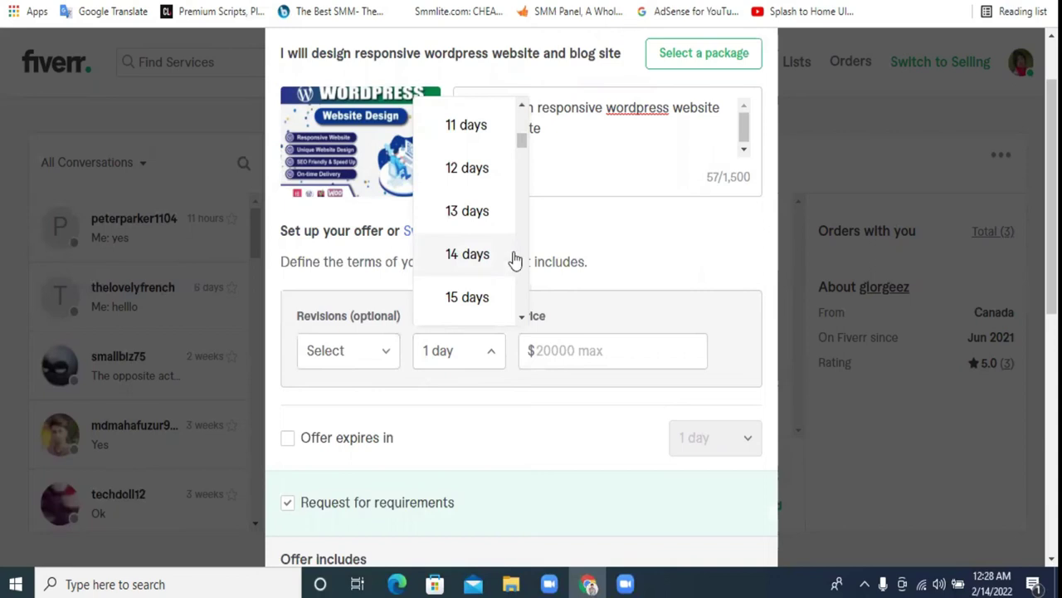
pyautogui.scroll(1, 467, 280)
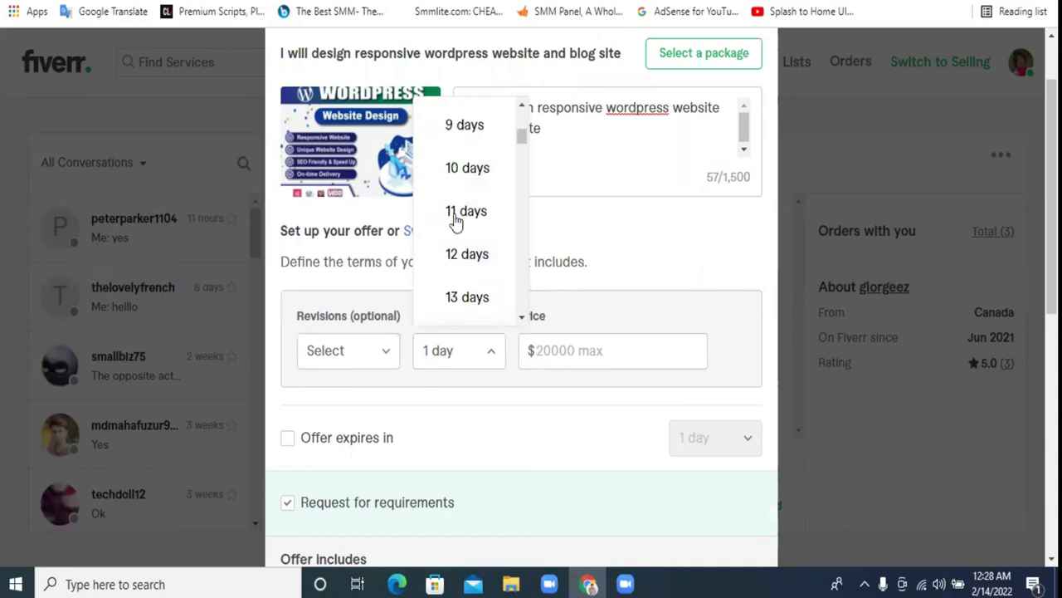
pyautogui.scroll(2, 448, 166)
pyautogui.click(464, 124)
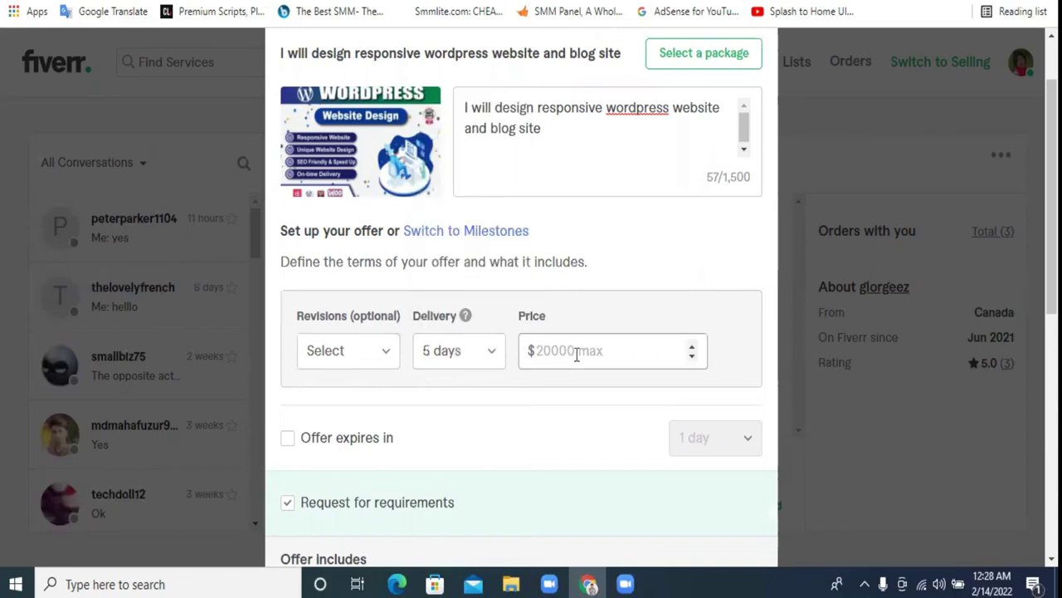
# Set the offer price to $140 and send the offer to the buyer without ticking any included extras.
pyautogui.click(581, 349)
pyautogui.write('140')
pyautogui.scroll(1, 585, 336)
pyautogui.scroll(-4, 588, 336)
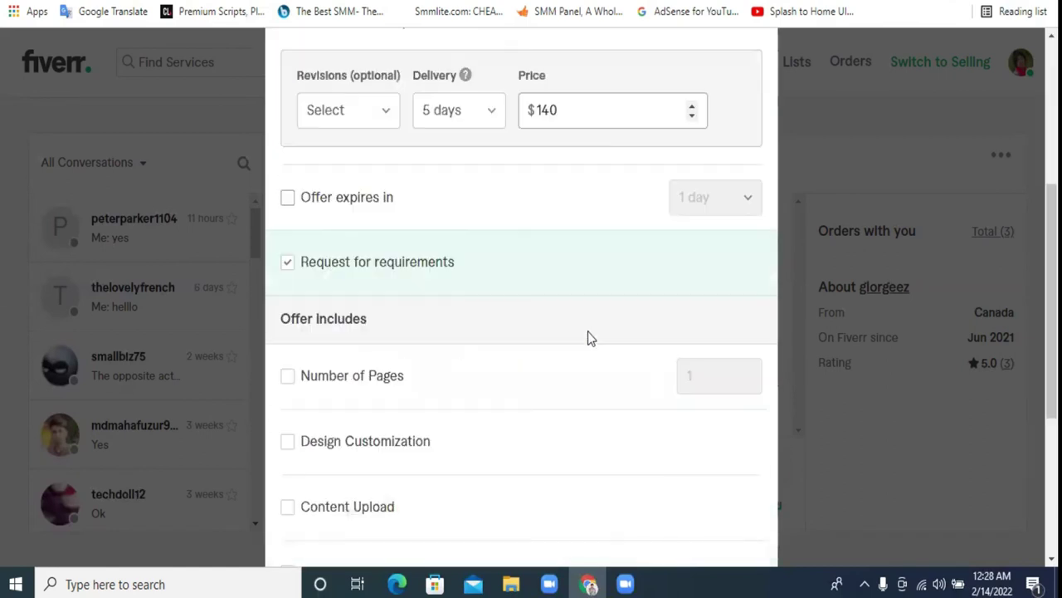
pyautogui.scroll(-4, 541, 338)
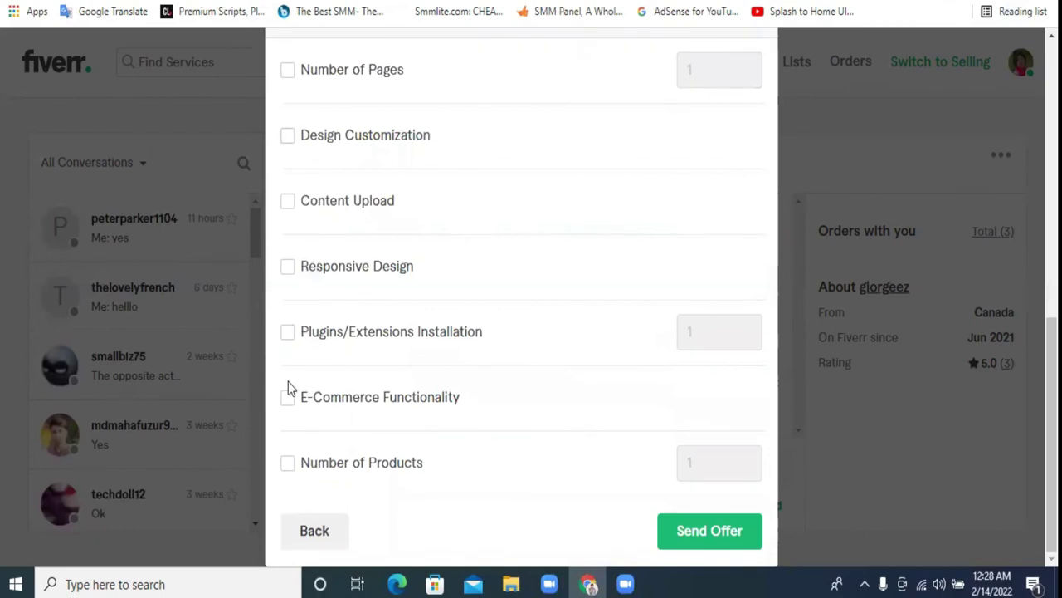
pyautogui.click(688, 540)
pyautogui.click(688, 540)
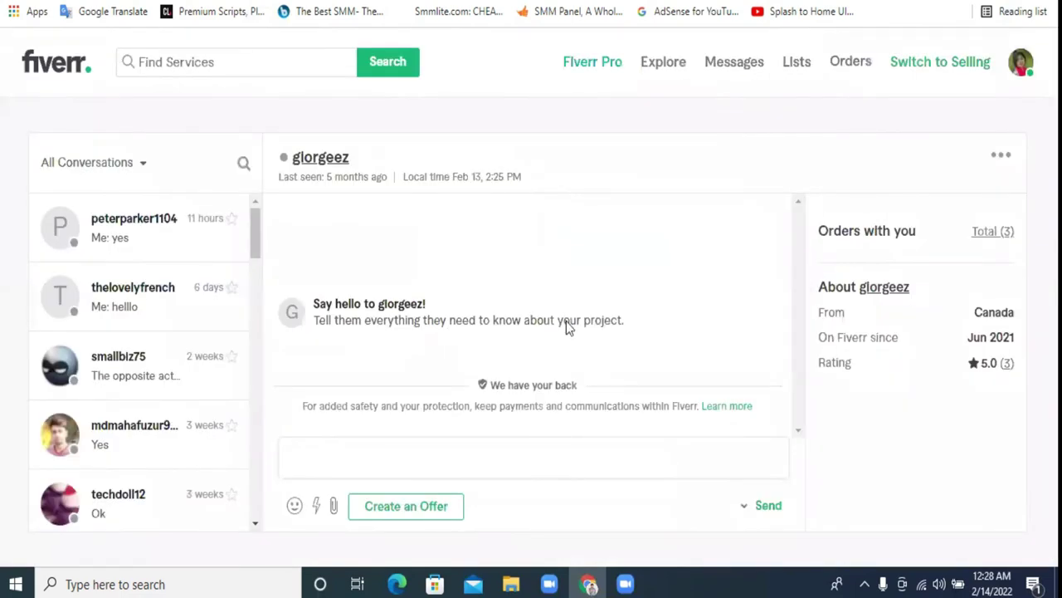
# Review the sent custom offer in the buyer conversation and withdraw it.
pyautogui.scroll(2, 439, 332)
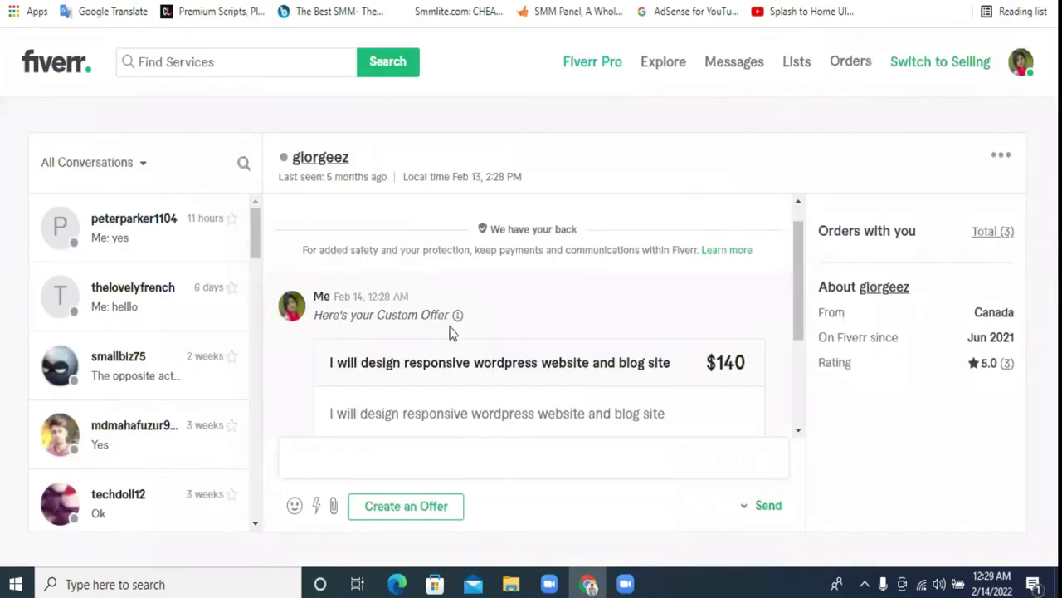
pyautogui.scroll(-2, 647, 304)
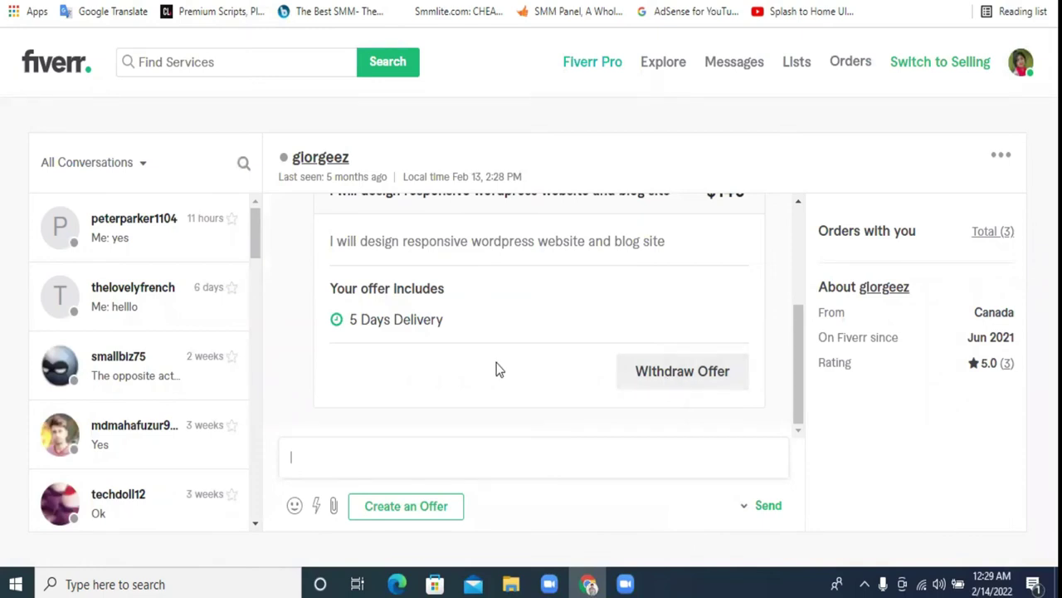
pyautogui.scroll(1, 581, 309)
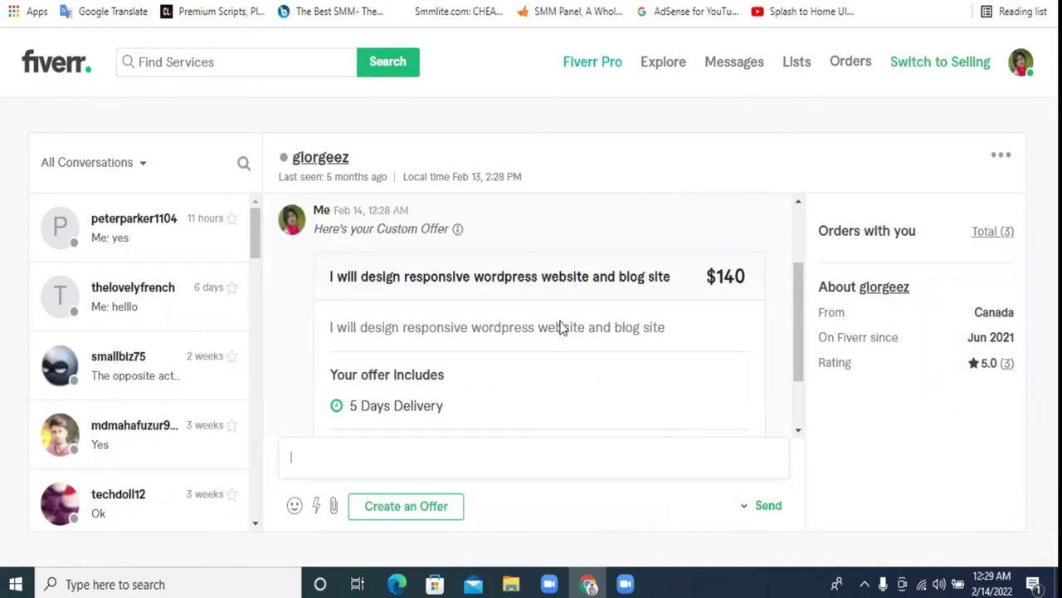
pyautogui.scroll(-1, 551, 344)
pyautogui.scroll(1, 491, 333)
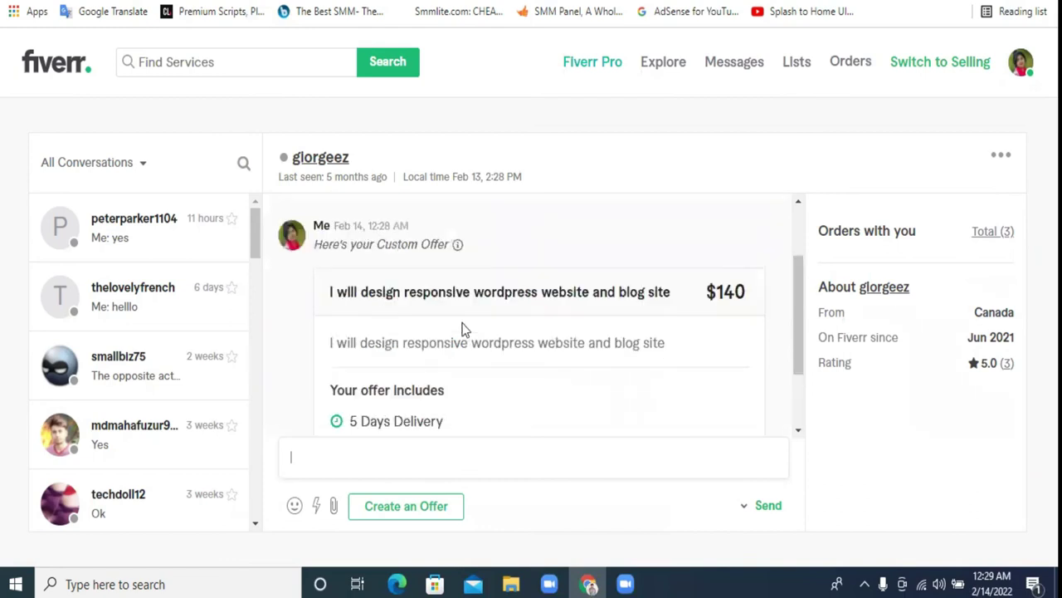
pyautogui.scroll(-1, 687, 383)
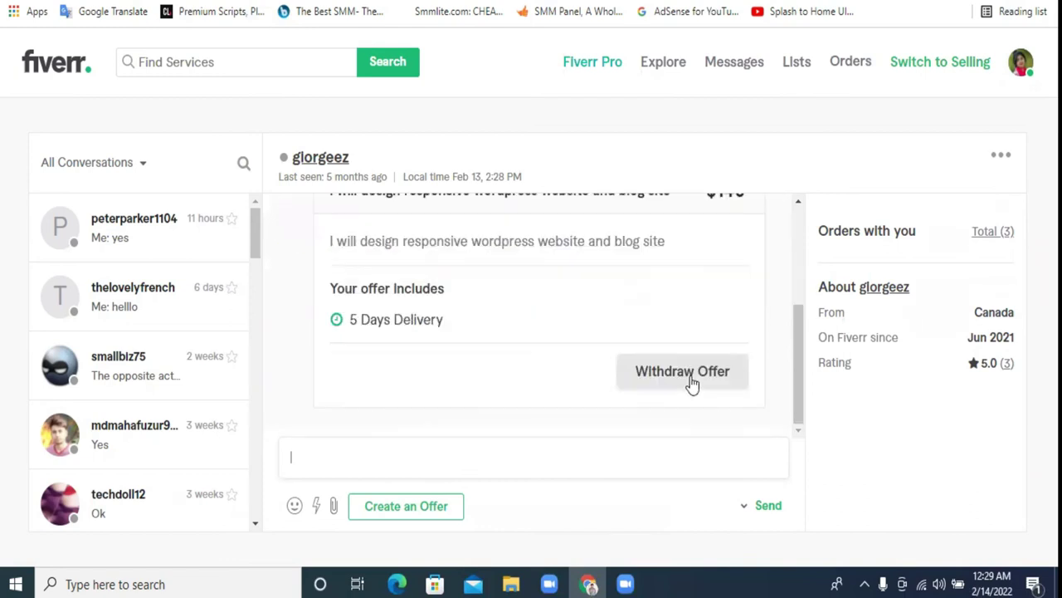
pyautogui.scroll(1, 581, 341)
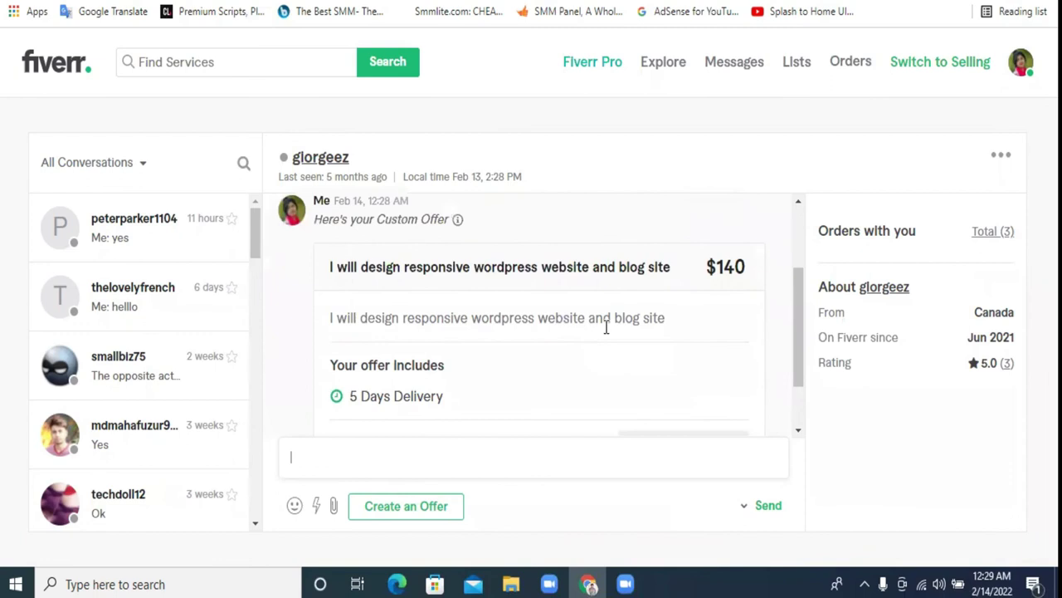
pyautogui.scroll(-1, 650, 383)
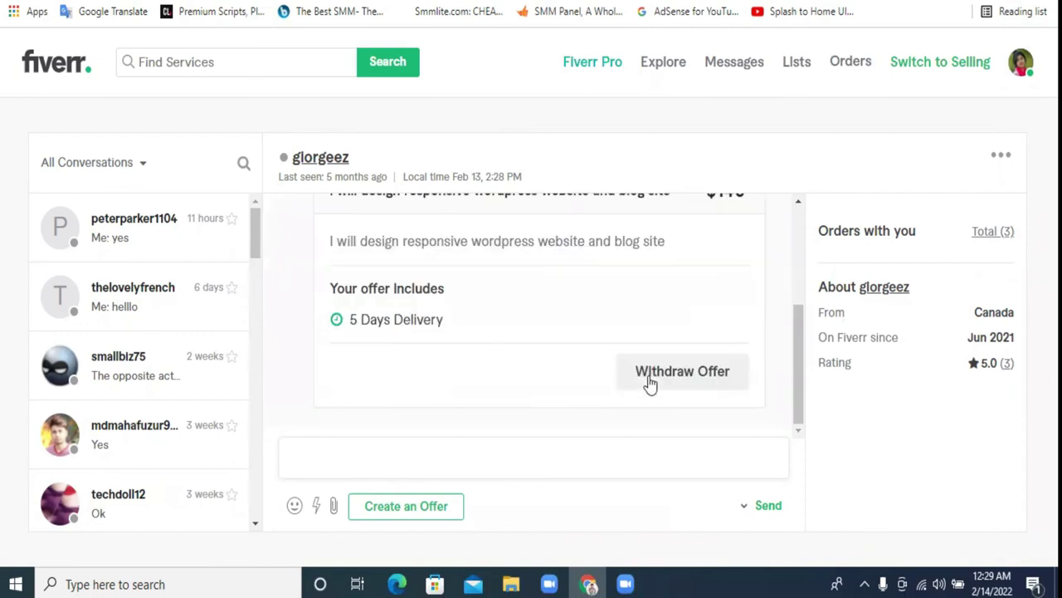
pyautogui.click(649, 377)
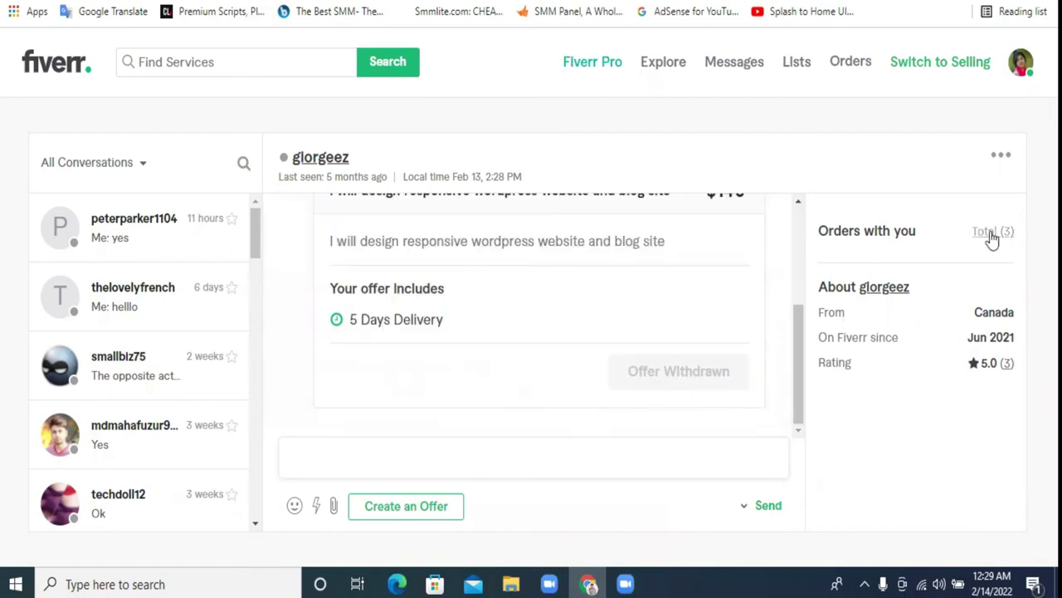
# Open the Facebook ads campaign order from the orders with this buyer and examine its activity timeline, delivery and review.
pyautogui.click(992, 235)
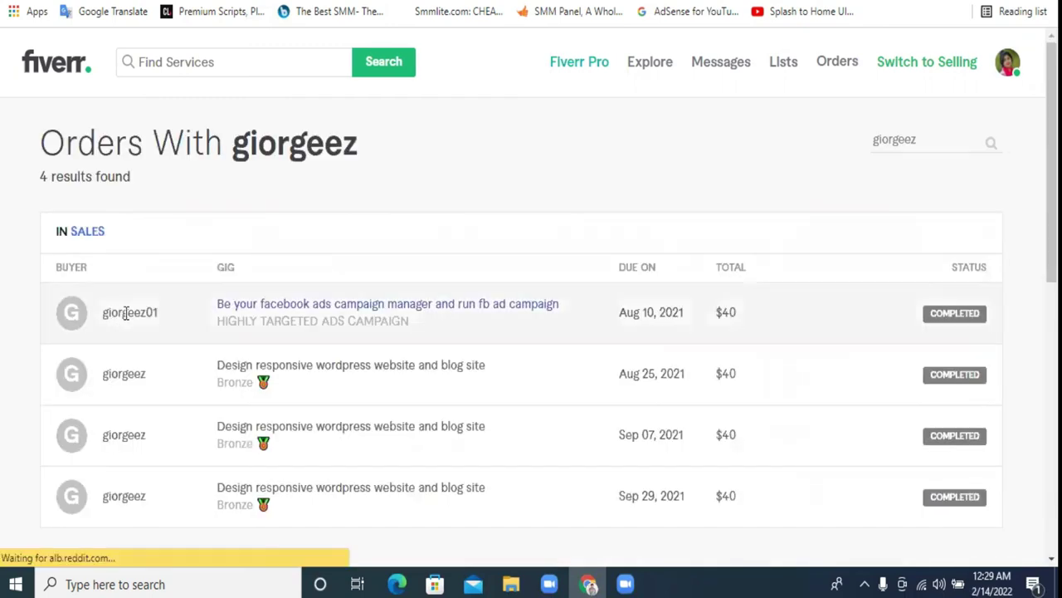
pyautogui.click(303, 309)
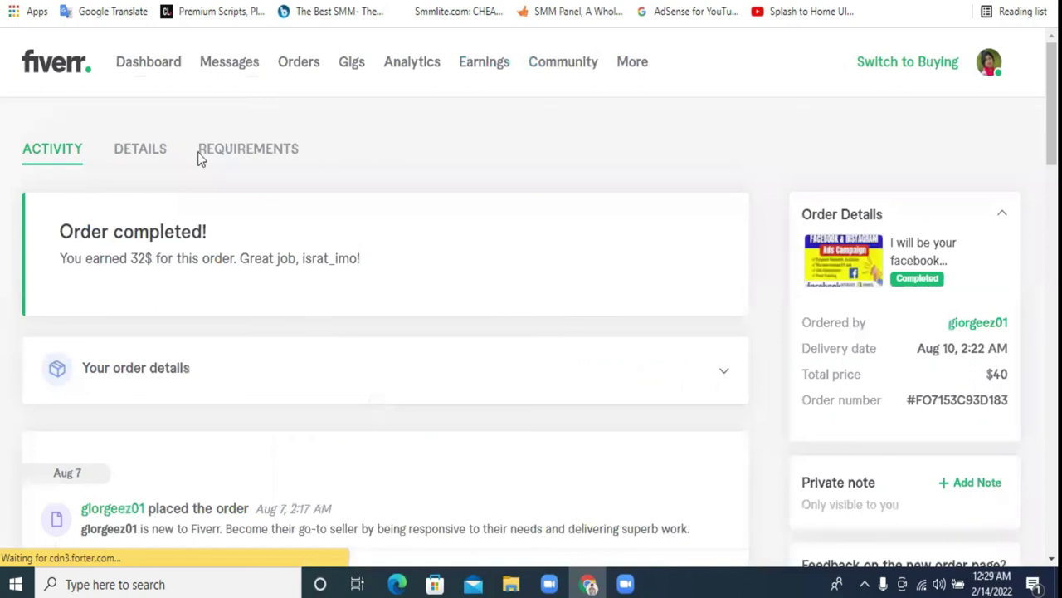
pyautogui.scroll(-4, 361, 186)
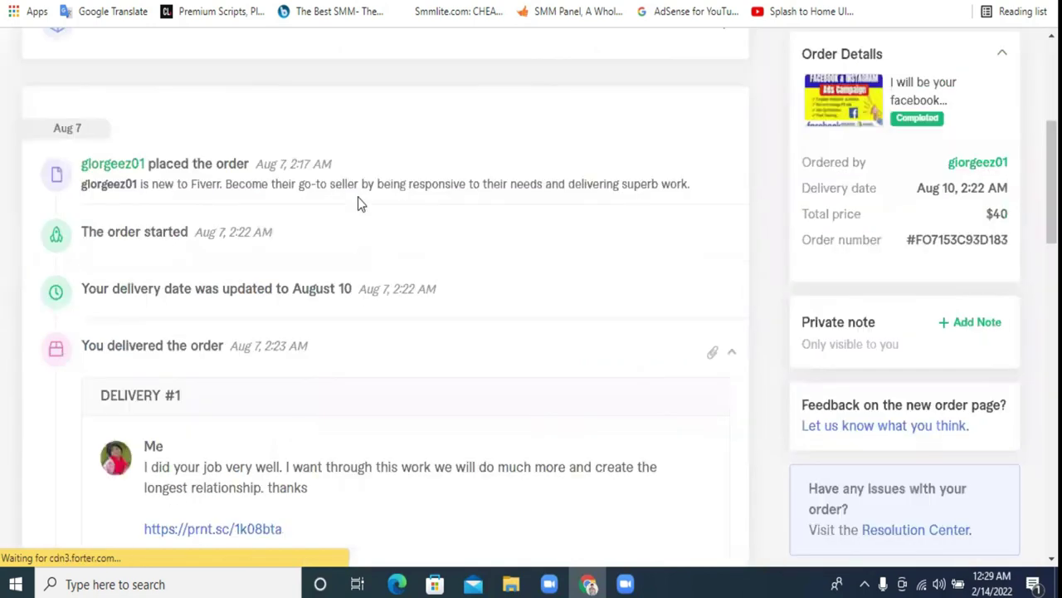
pyautogui.scroll(-5, 358, 203)
pyautogui.scroll(-7, 381, 224)
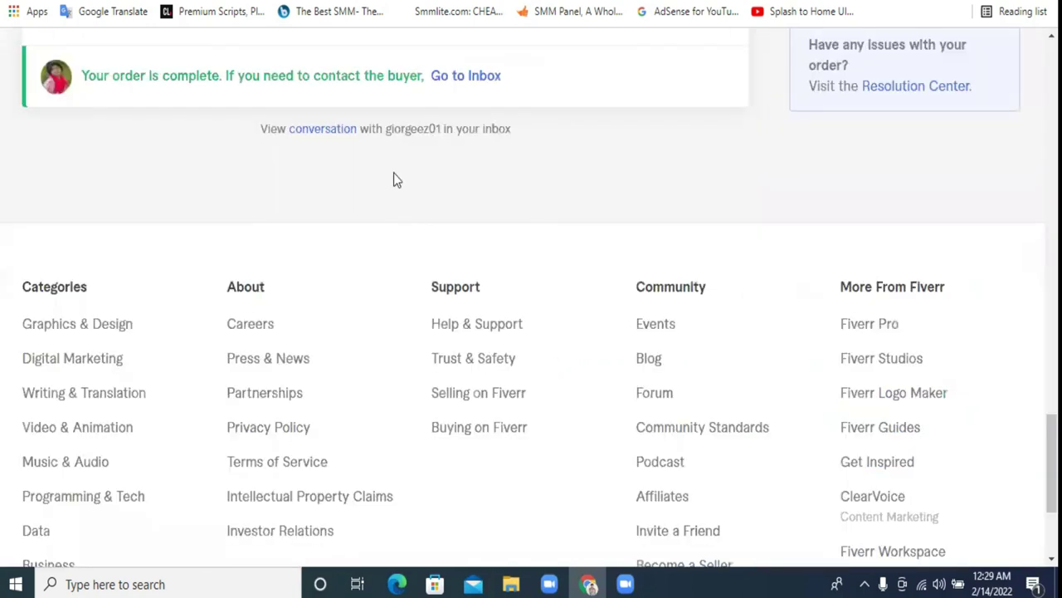
pyautogui.scroll(10, 474, 210)
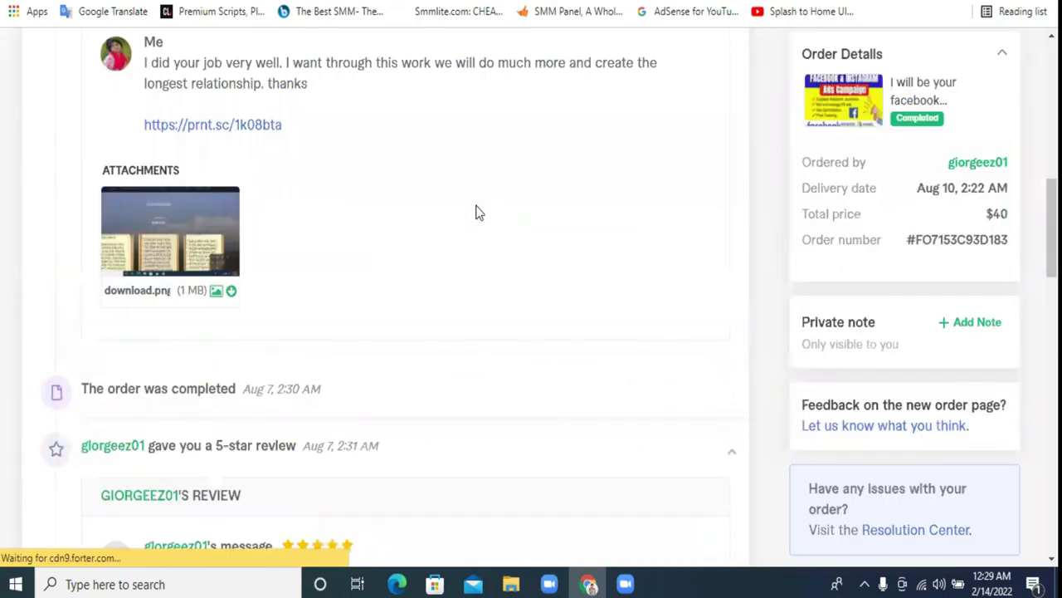
pyautogui.scroll(3, 329, 238)
pyautogui.scroll(2, 209, 258)
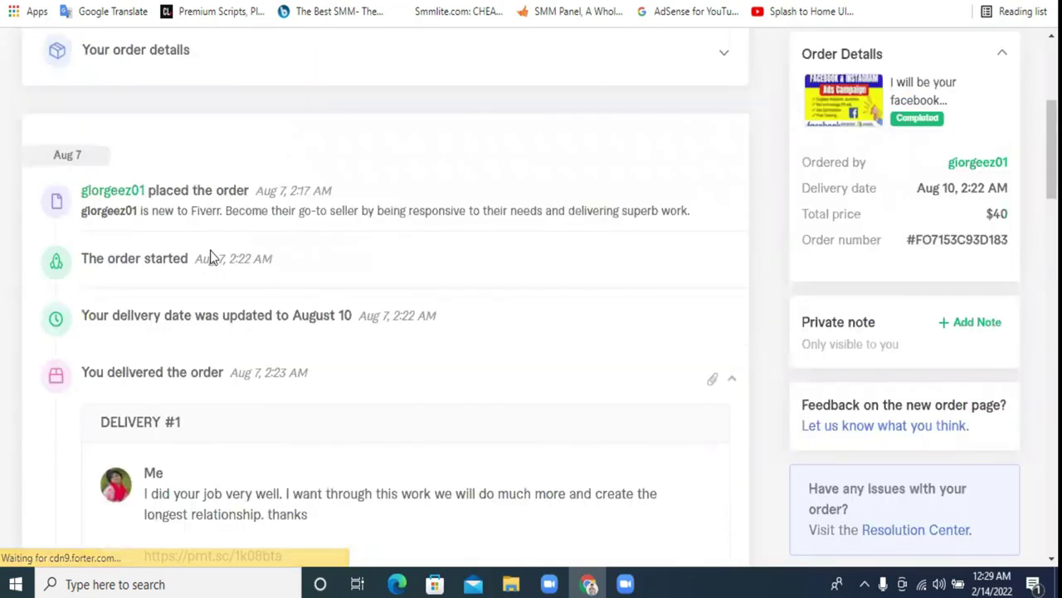
pyautogui.scroll(3, 212, 249)
pyautogui.scroll(-5, 213, 214)
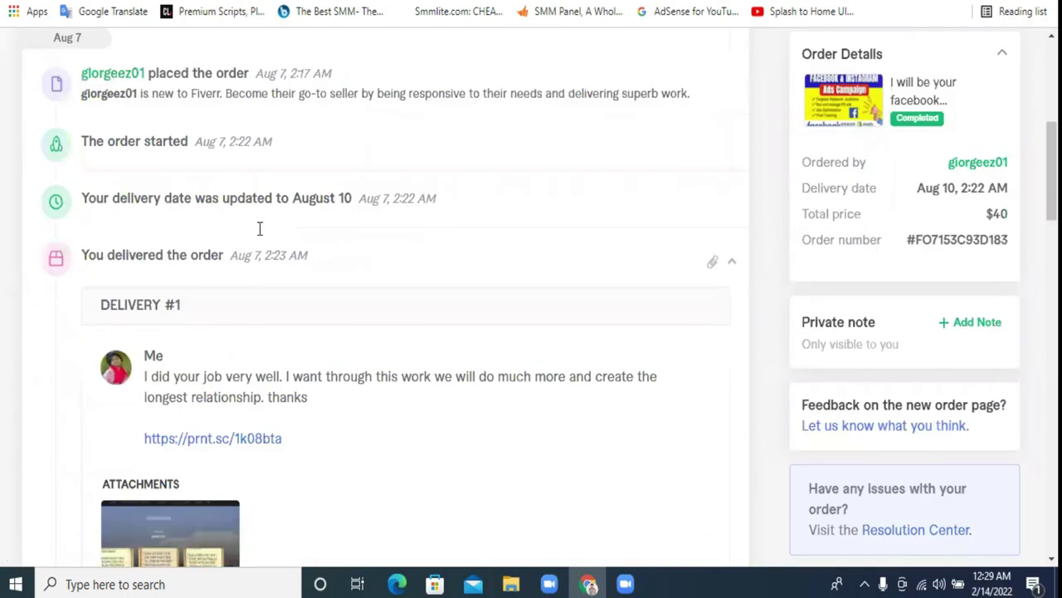
pyautogui.scroll(-4, 256, 179)
pyautogui.scroll(1, 216, 265)
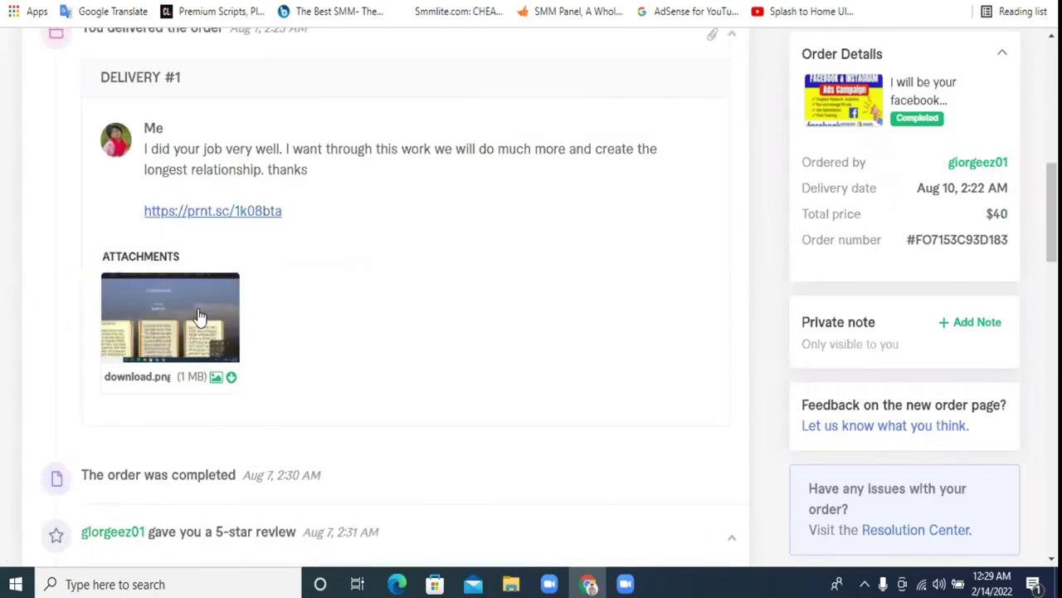
pyautogui.scroll(6, 249, 322)
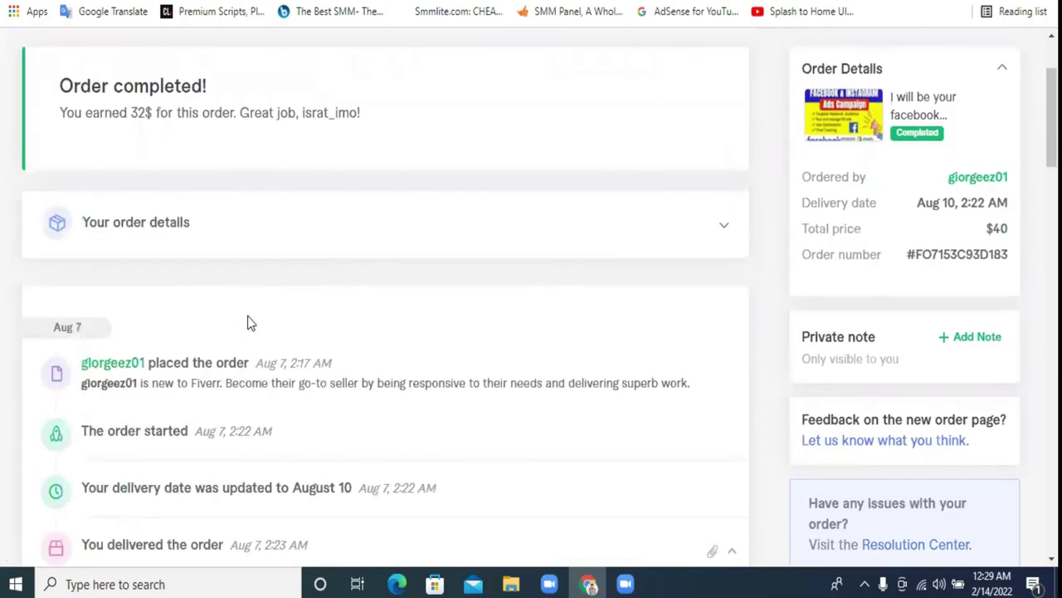
# View the requirements section of the Facebook ads campaign order.
pyautogui.scroll(2, 236, 157)
pyautogui.click(244, 162)
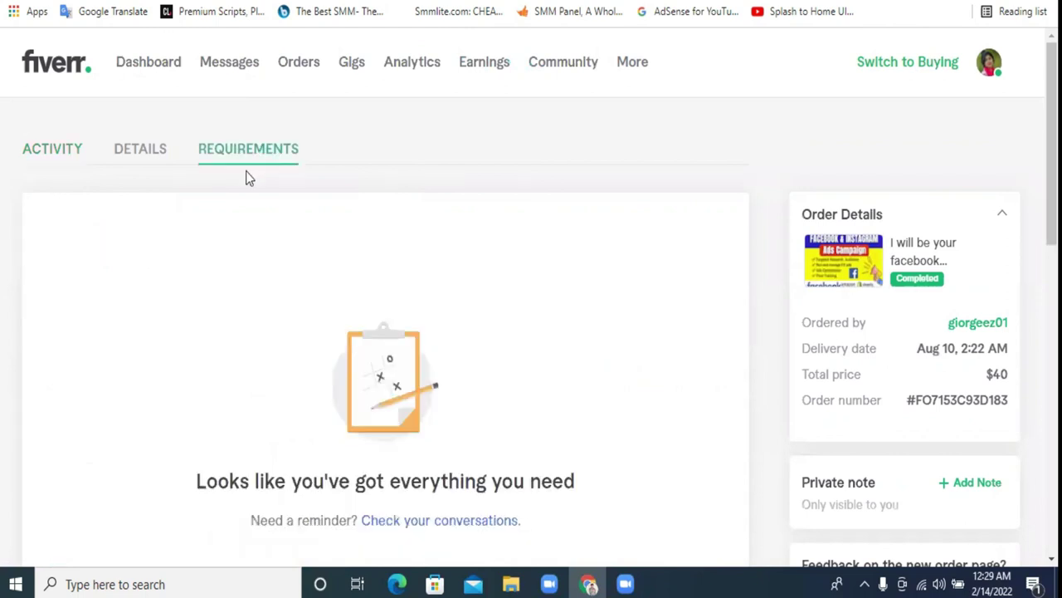
pyautogui.scroll(-3, 419, 261)
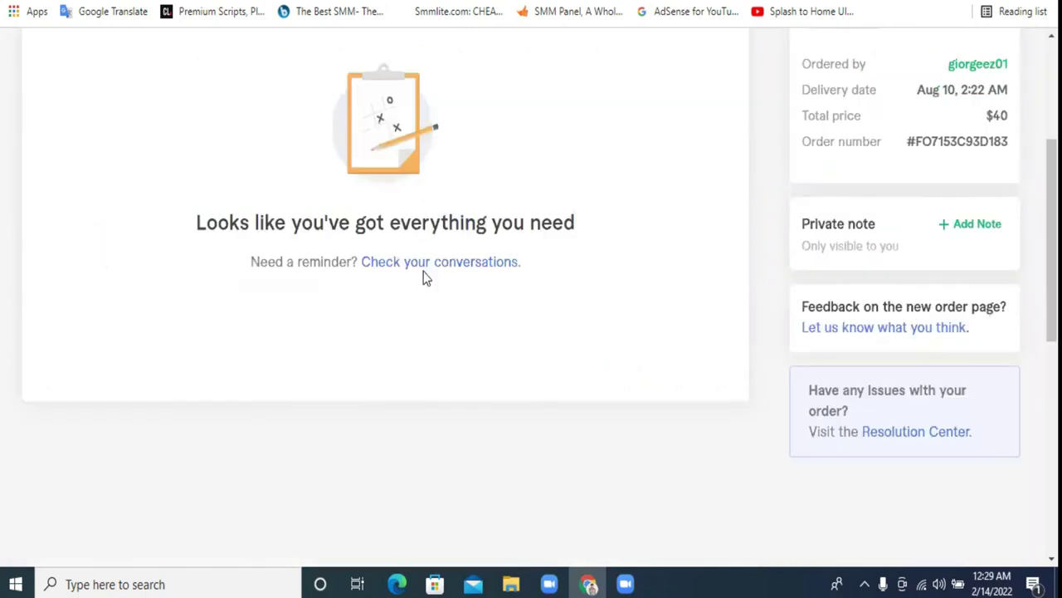
pyautogui.scroll(2, 178, 64)
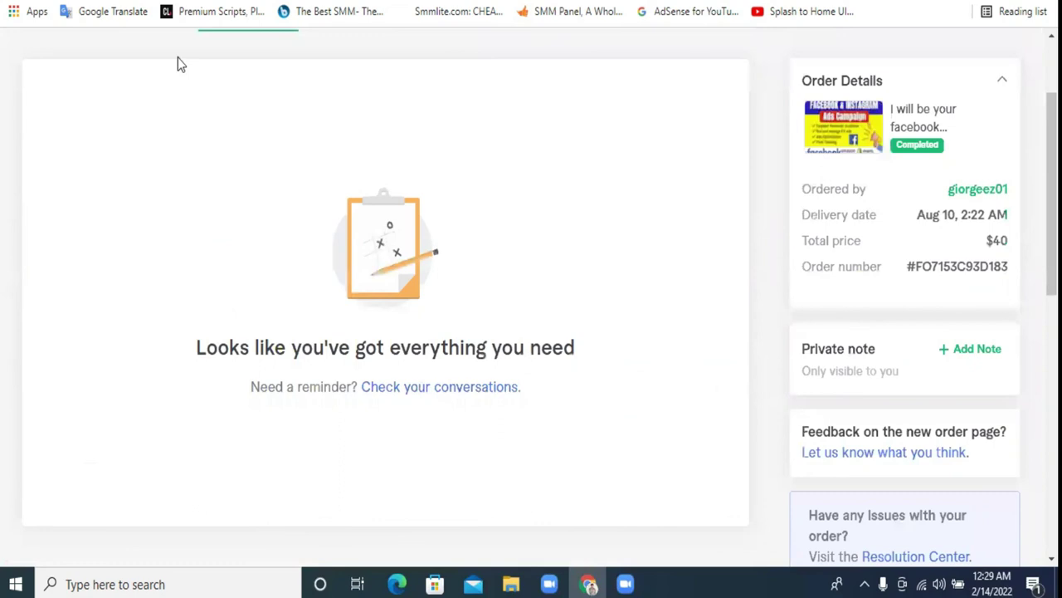
pyautogui.scroll(1, 232, 100)
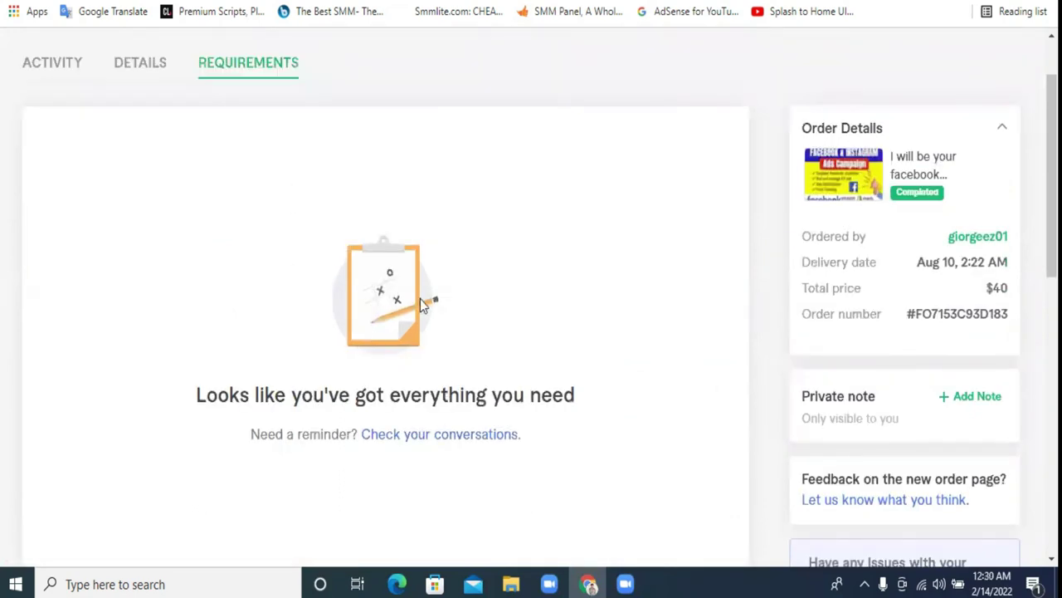
pyautogui.scroll(1, 297, 172)
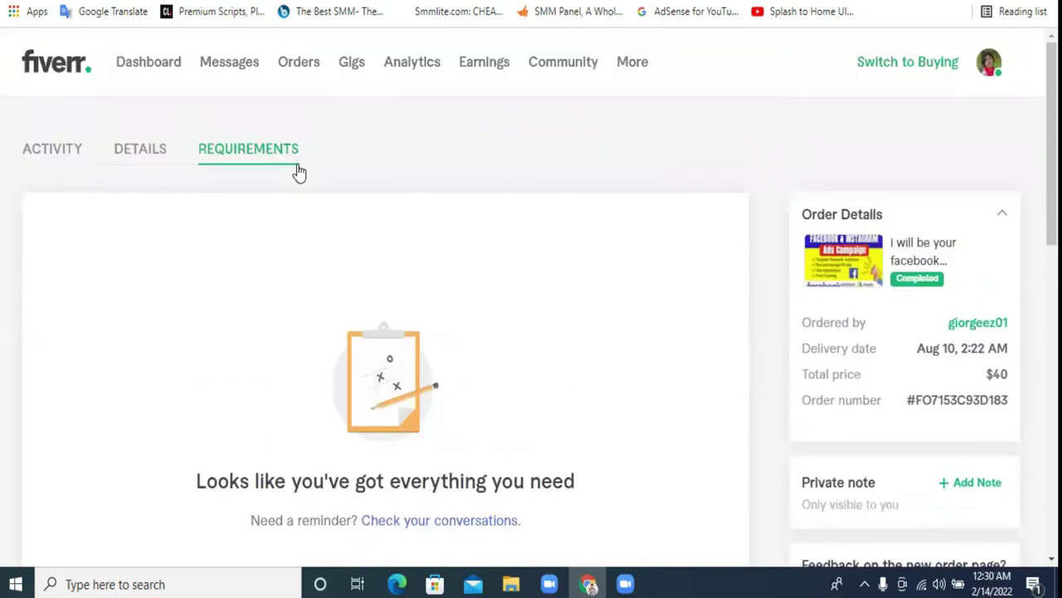